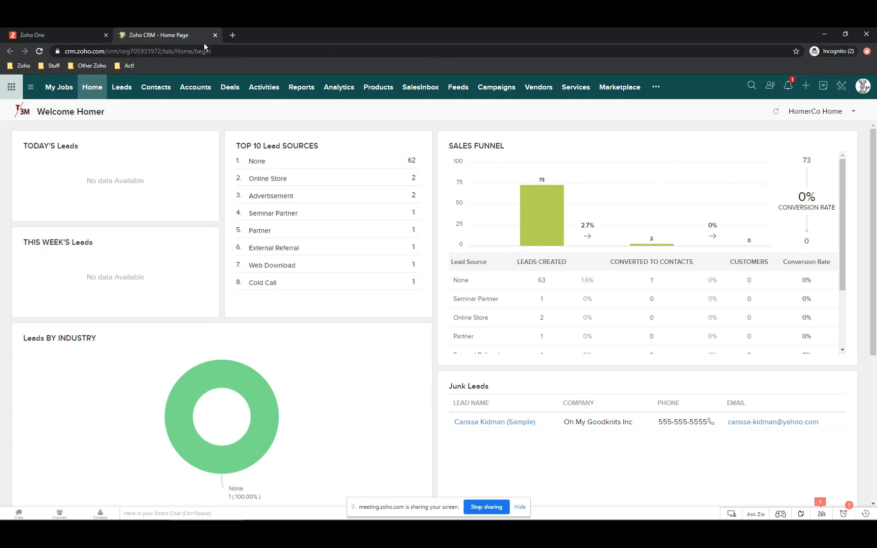
- Go to the Contacts module from the top navigation bar
{"action": "left_click", "coordinate": [155, 89]}
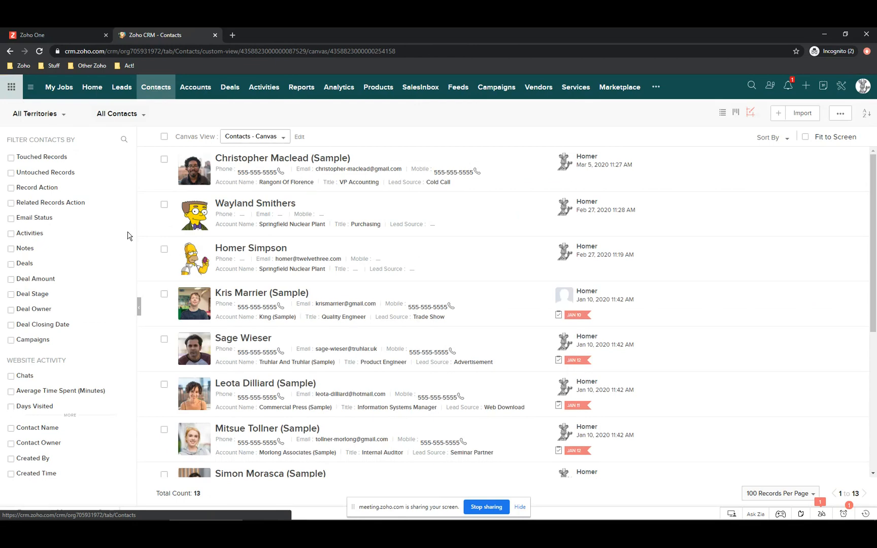
- Open the Springfield Nuclear Plant contact and look through its Overview and Timeline
{"action": "left_click", "coordinate": [255, 207]}
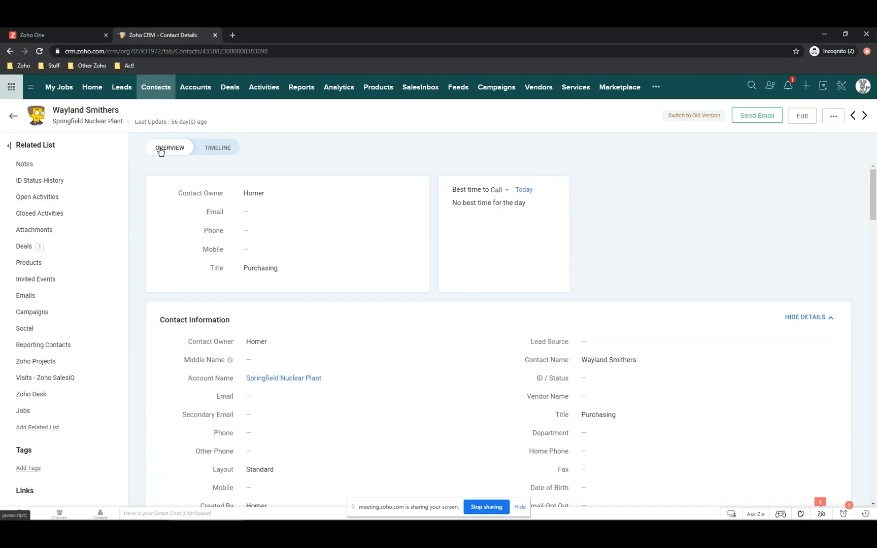
{"action": "scroll", "coordinate": [236, 244], "scroll_direction": "down", "scroll_amount": 5}
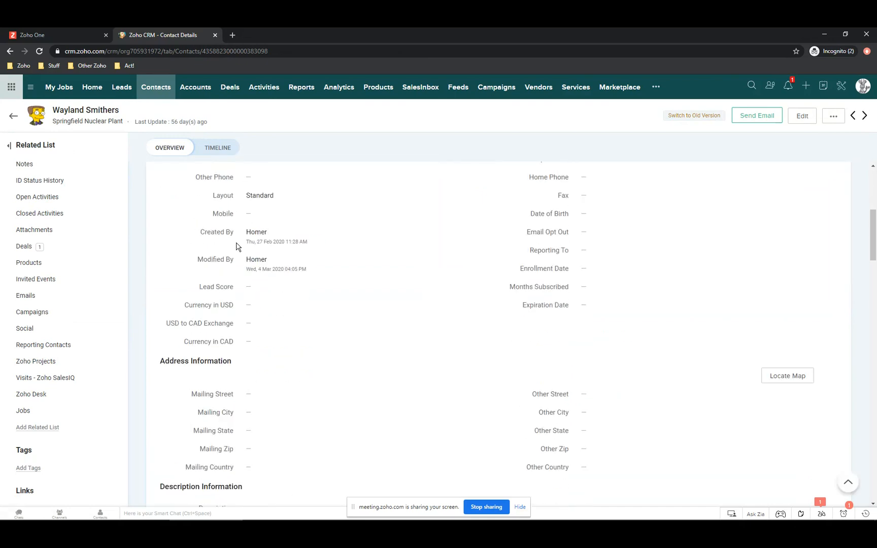
{"action": "scroll", "coordinate": [228, 233], "scroll_direction": "up", "scroll_amount": 5}
{"action": "left_click", "coordinate": [227, 149]}
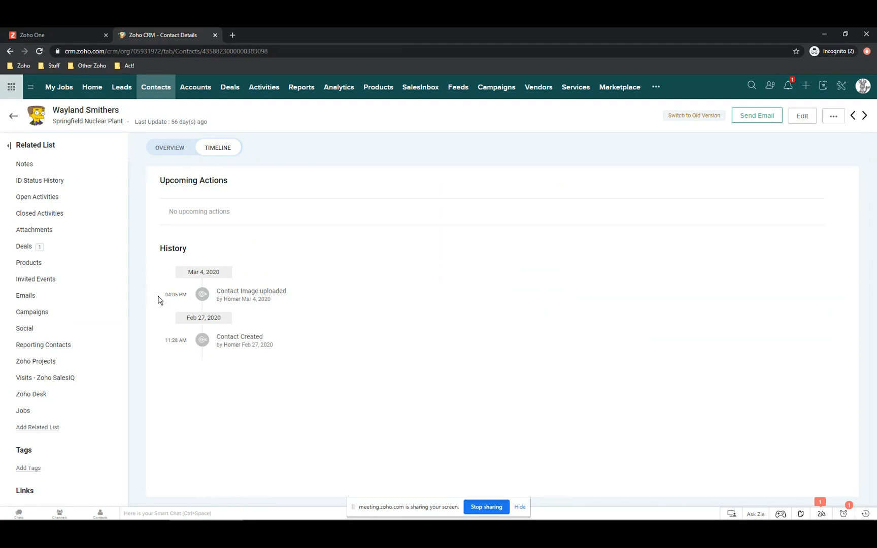
{"action": "left_click", "coordinate": [175, 148]}
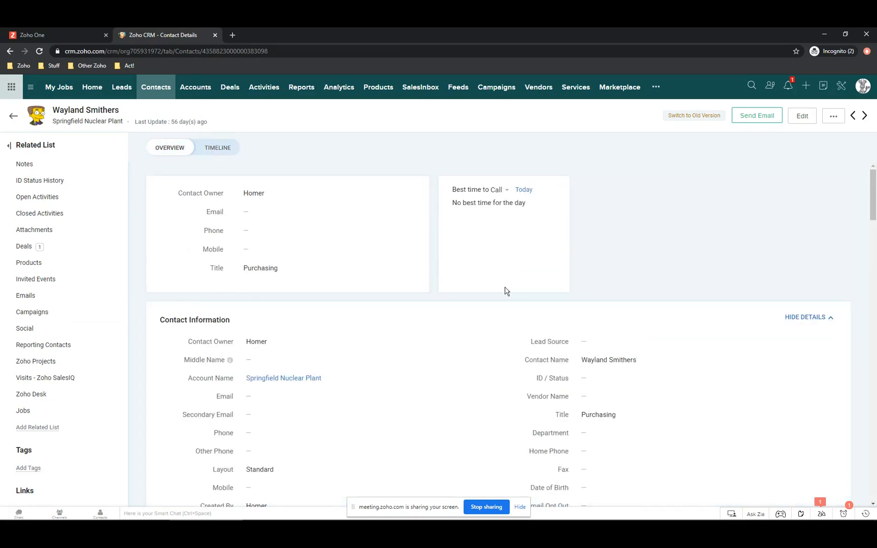
- Enter the contact's e-mail address in the empty Email field and confirm it on the Timeline
{"action": "left_click", "coordinate": [364, 212]}
{"action": "type", "text": "home"}
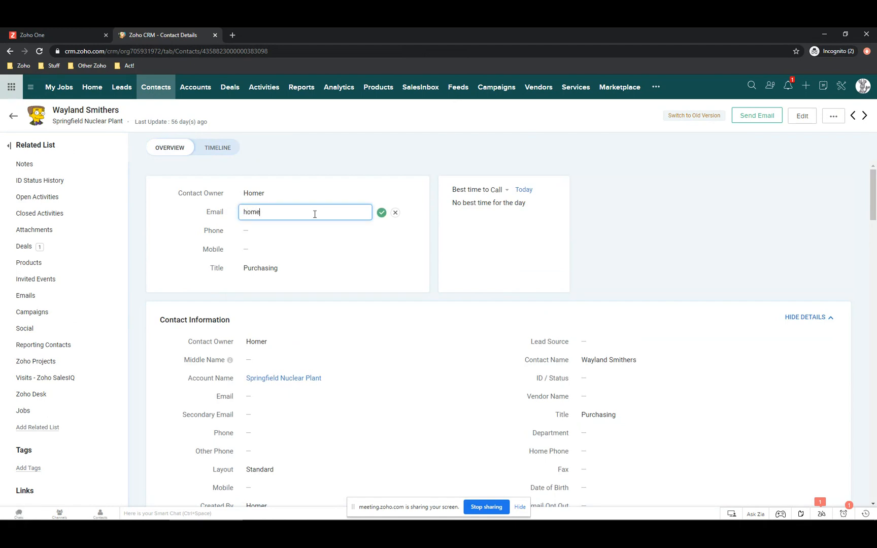
{"action": "key", "text": "Return"}
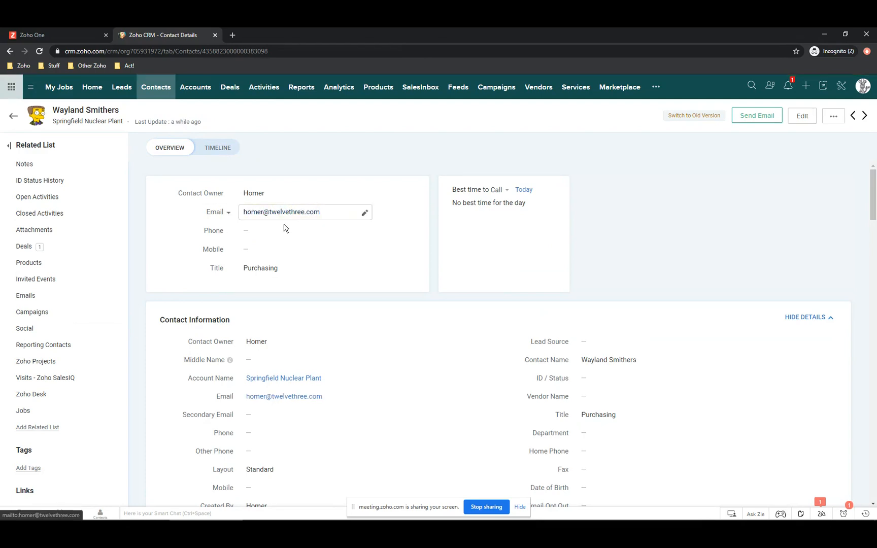
{"action": "left_click", "coordinate": [223, 148]}
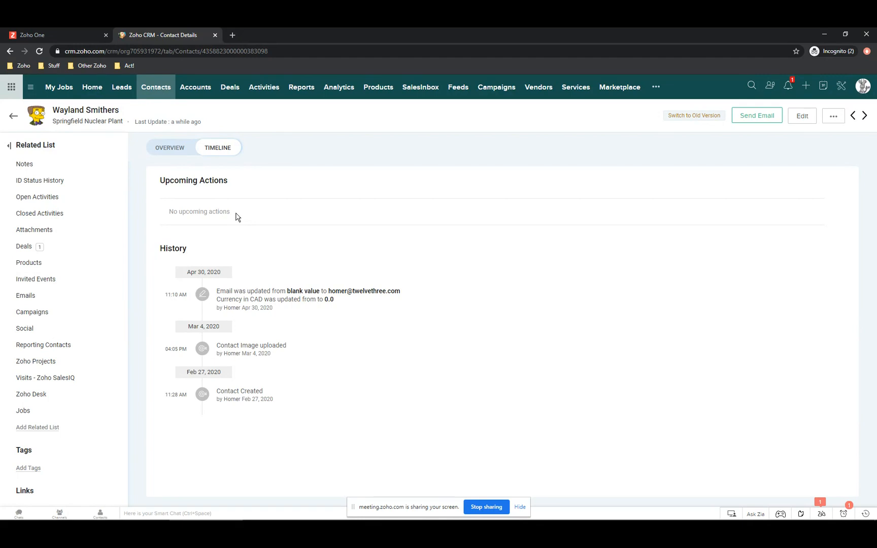
- Change the Springfield Nuclear Plant contact's owner to Standard User and view the updated Timeline
{"action": "left_click", "coordinate": [161, 149]}
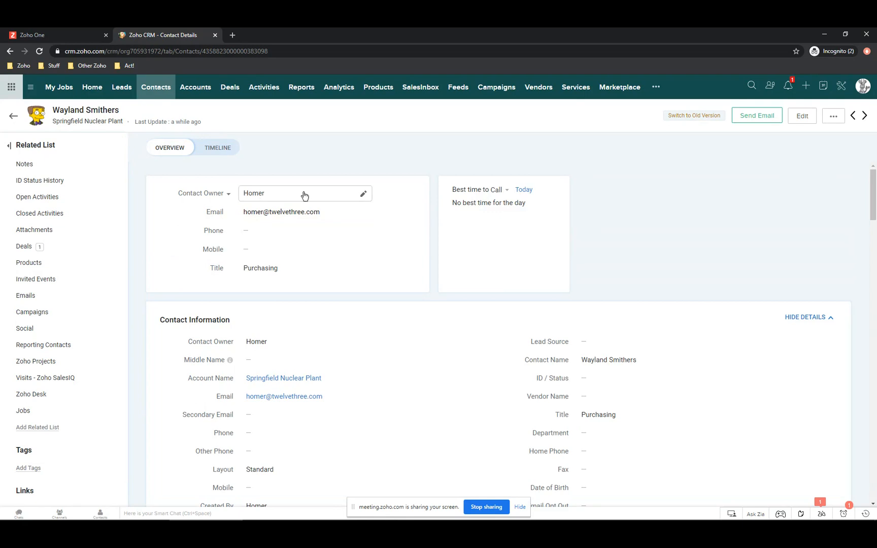
{"action": "left_click", "coordinate": [362, 194]}
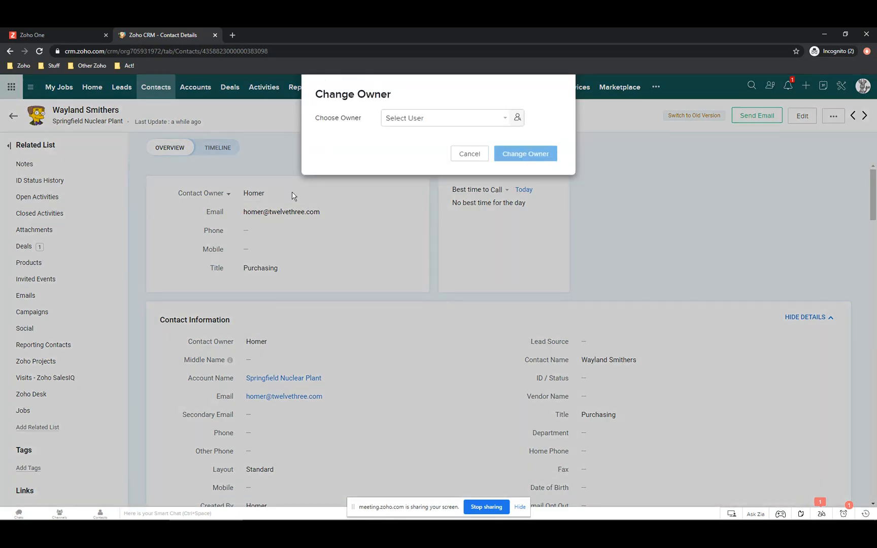
{"action": "left_click", "coordinate": [411, 118]}
{"action": "left_click", "coordinate": [419, 178]}
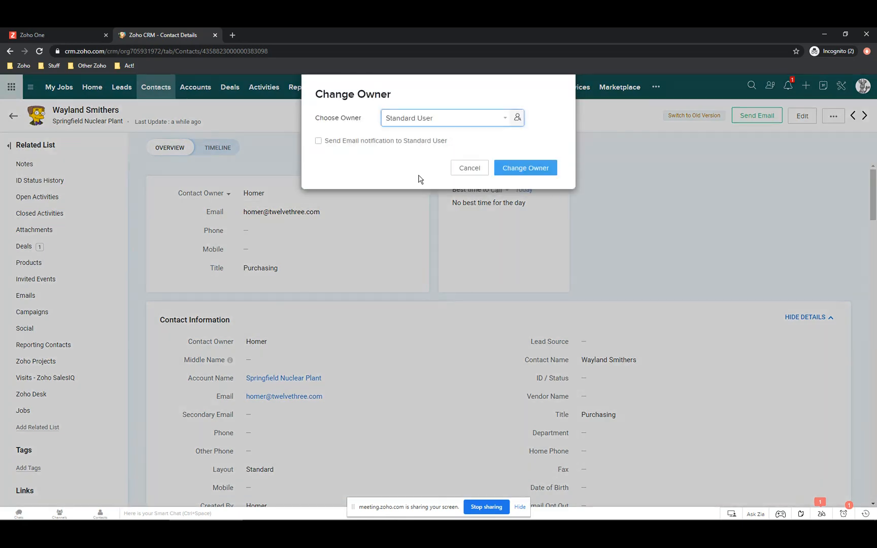
{"action": "left_click", "coordinate": [529, 167]}
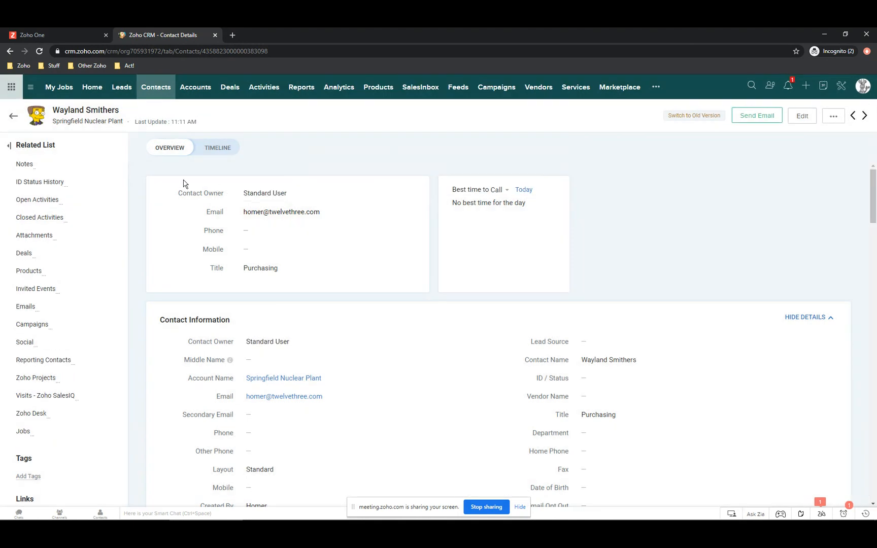
{"action": "left_click", "coordinate": [211, 147]}
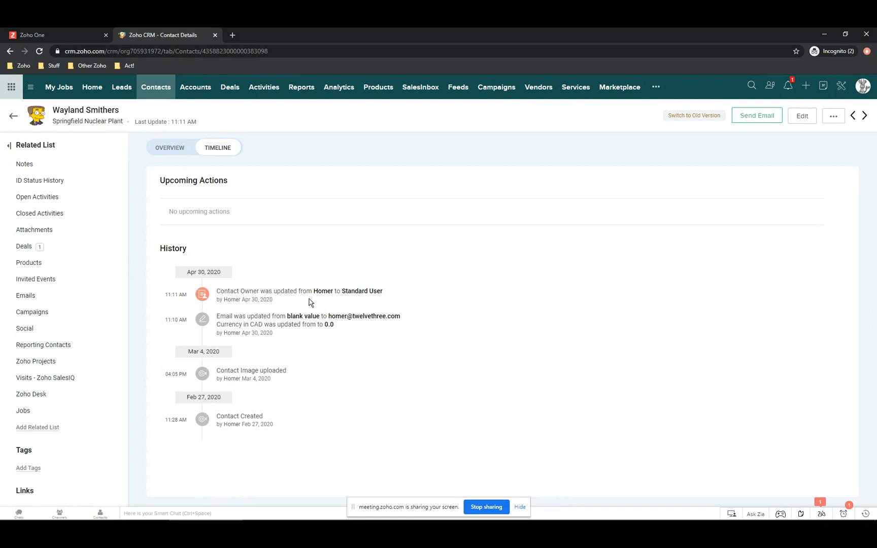
- Open the CRM Setup page
{"action": "left_click", "coordinate": [842, 87]}
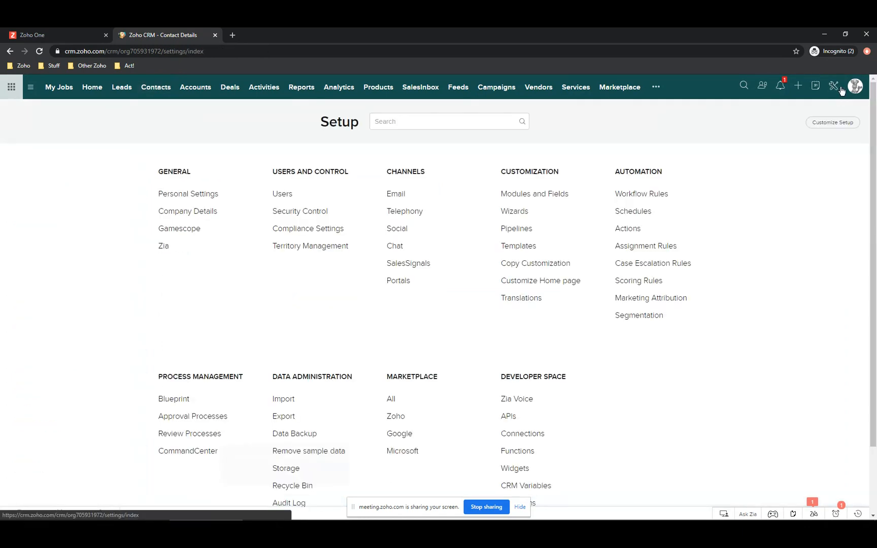
- Dismiss the Setup tip and open Audit Log under Data Administration
{"action": "scroll", "coordinate": [386, 272], "scroll_direction": "down", "scroll_amount": 2}
{"action": "left_click", "coordinate": [241, 392]}
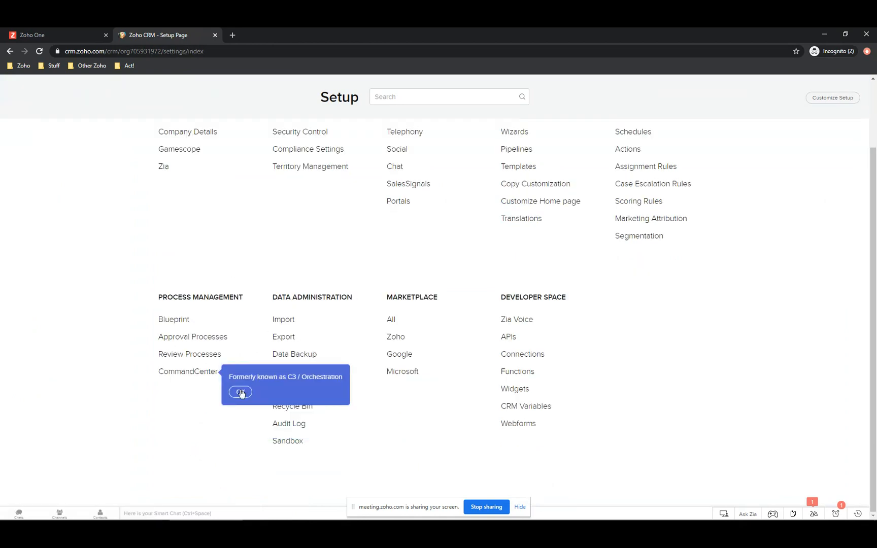
{"action": "left_click", "coordinate": [288, 424]}
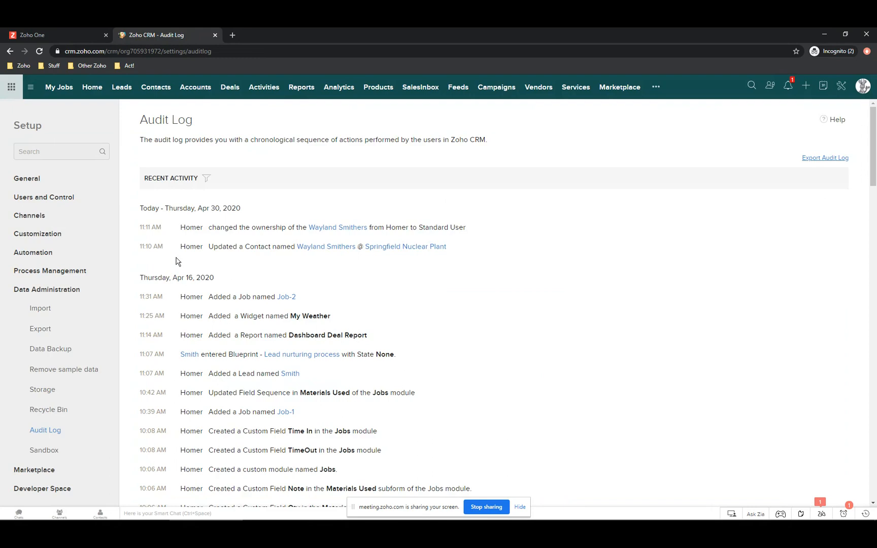
- Browse the Audit Log's recent activity, then show its entity, user, action and time filters
{"action": "scroll", "coordinate": [222, 299], "scroll_direction": "down", "scroll_amount": 4}
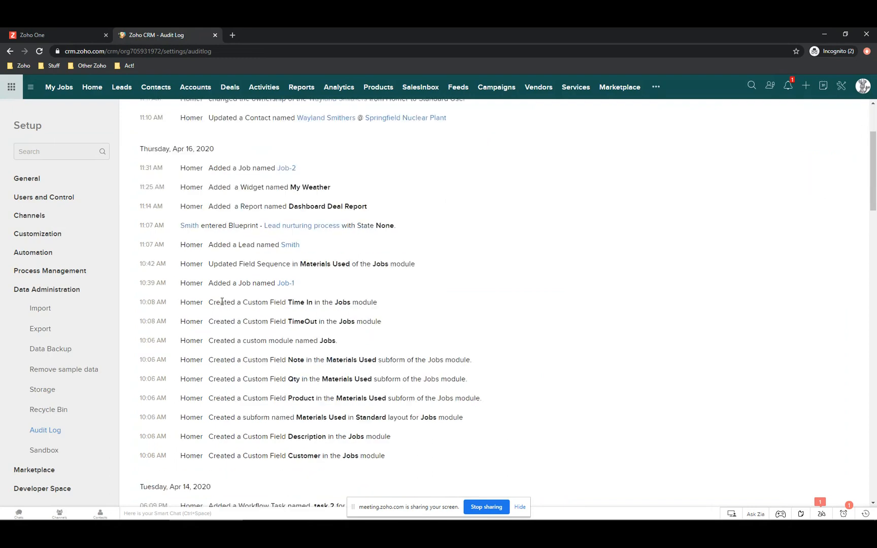
{"action": "scroll", "coordinate": [221, 306], "scroll_direction": "up", "scroll_amount": 4}
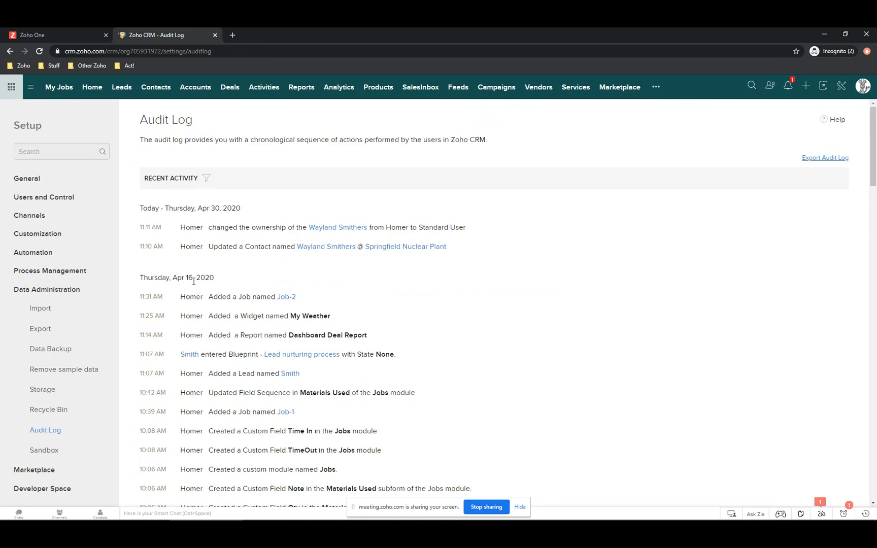
{"action": "scroll", "coordinate": [210, 313], "scroll_direction": "down", "scroll_amount": 1}
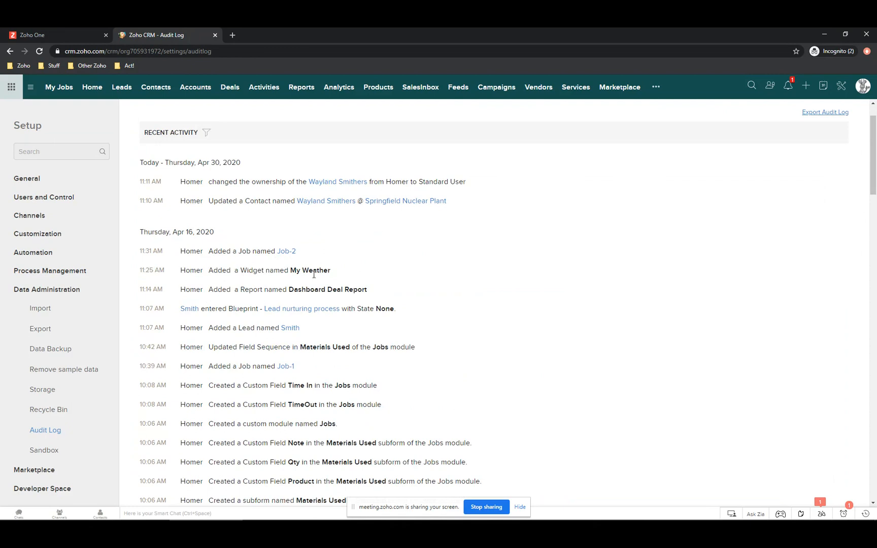
{"action": "scroll", "coordinate": [184, 305], "scroll_direction": "down", "scroll_amount": 4}
{"action": "scroll", "coordinate": [189, 306], "scroll_direction": "down", "scroll_amount": 8}
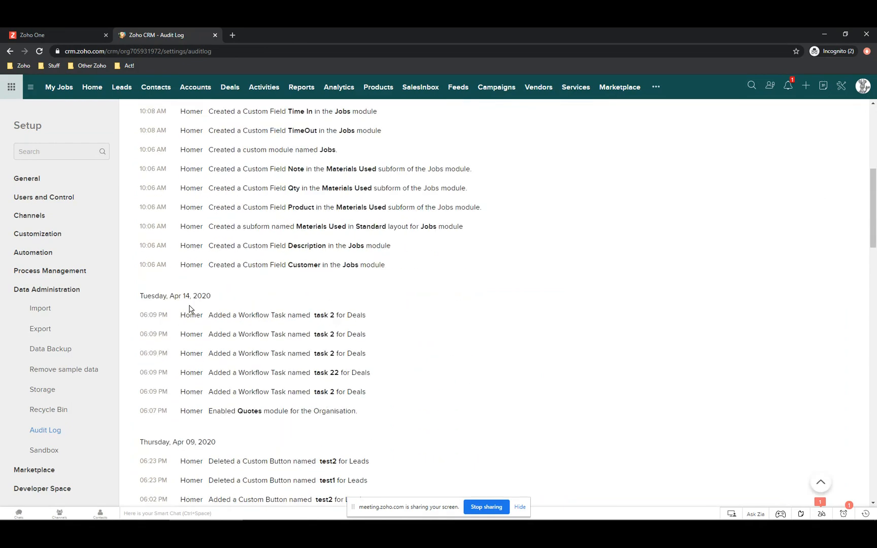
{"action": "scroll", "coordinate": [192, 317], "scroll_direction": "down", "scroll_amount": 1}
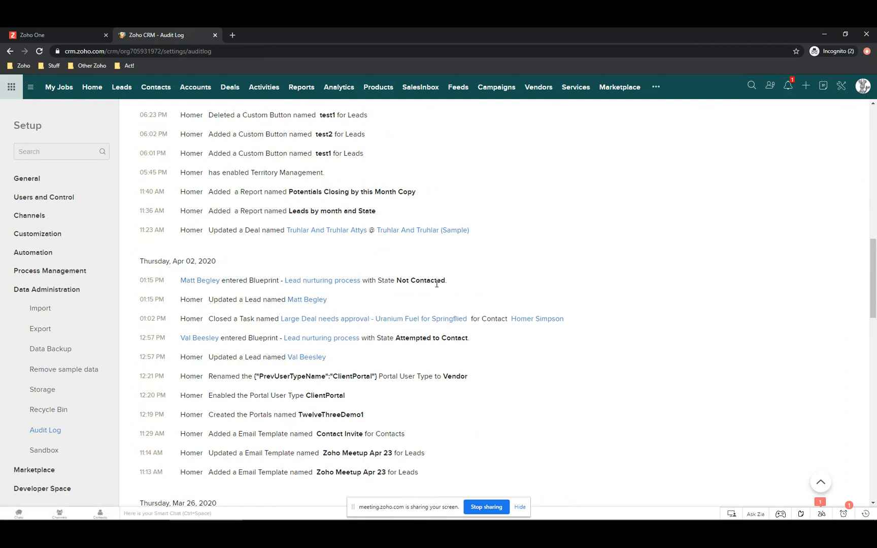
{"action": "scroll", "coordinate": [206, 335], "scroll_direction": "down", "scroll_amount": 3}
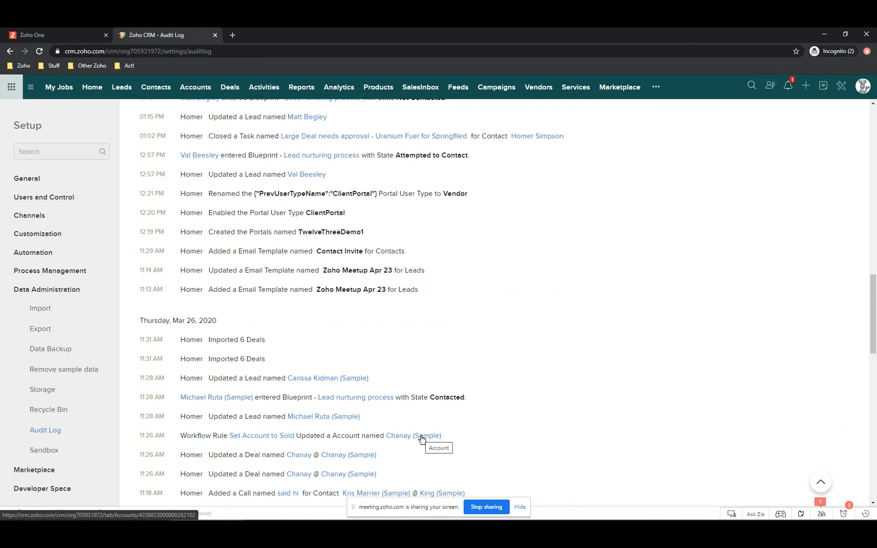
{"action": "scroll", "coordinate": [421, 440], "scroll_direction": "up", "scroll_amount": 15}
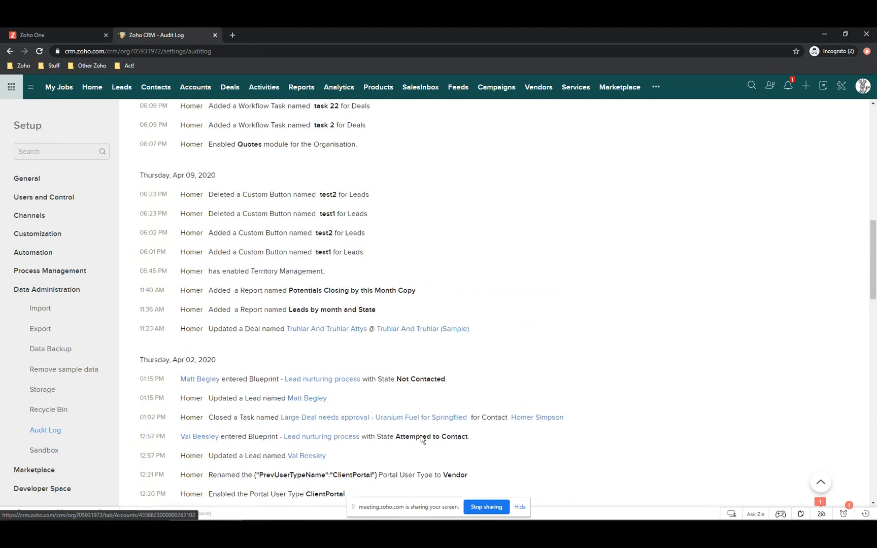
{"action": "scroll", "coordinate": [421, 440], "scroll_direction": "up", "scroll_amount": 3}
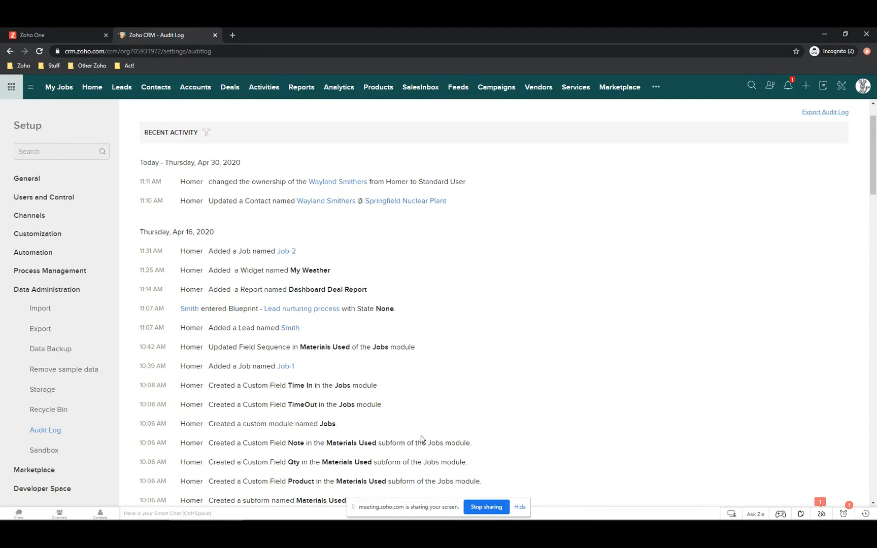
{"action": "scroll", "coordinate": [421, 440], "scroll_direction": "up", "scroll_amount": 2}
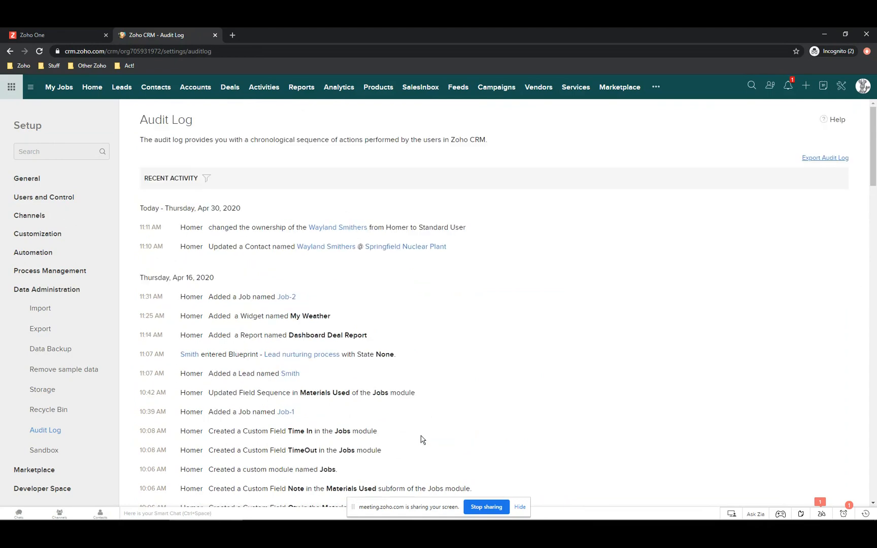
{"action": "left_click", "coordinate": [207, 180]}
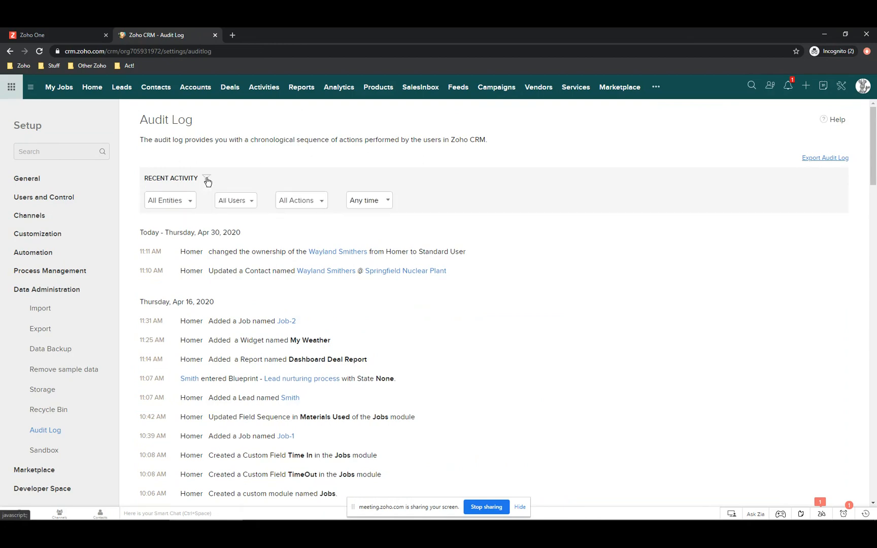
- Filter the log to the original owner's actions and try dates April 24, 23 and 16, 2020
{"action": "left_click", "coordinate": [239, 202]}
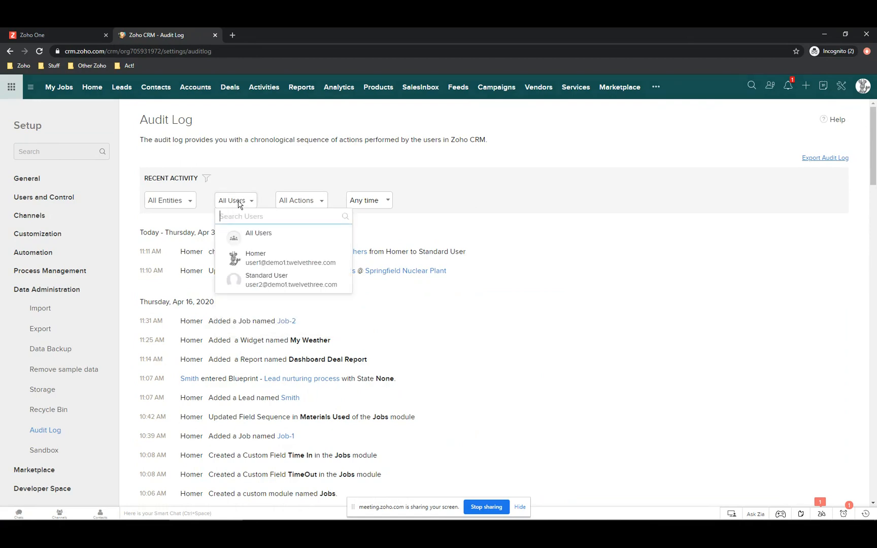
{"action": "left_click", "coordinate": [253, 256]}
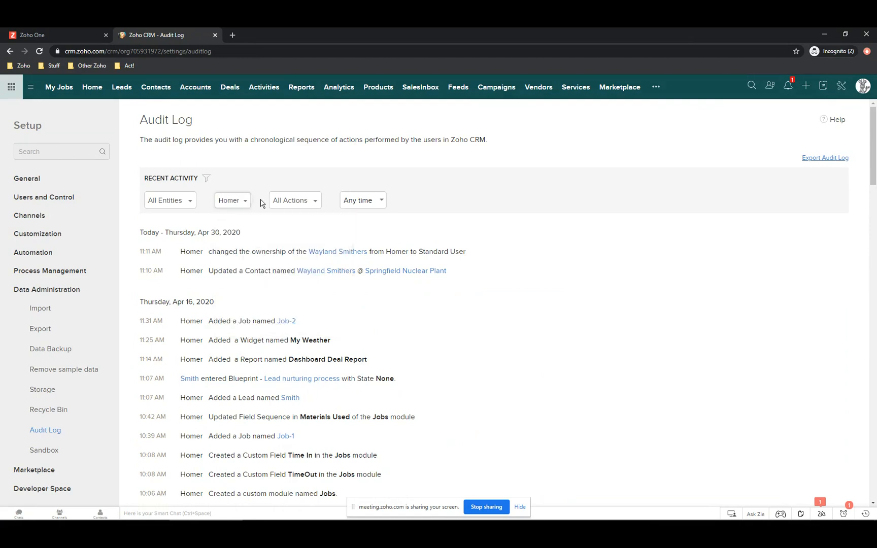
{"action": "left_click", "coordinate": [352, 200]}
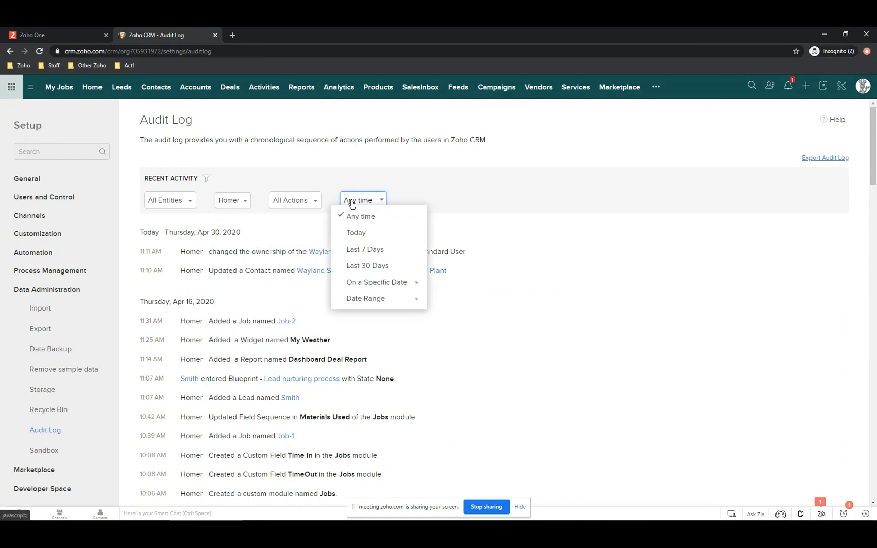
{"action": "left_click", "coordinate": [370, 284]}
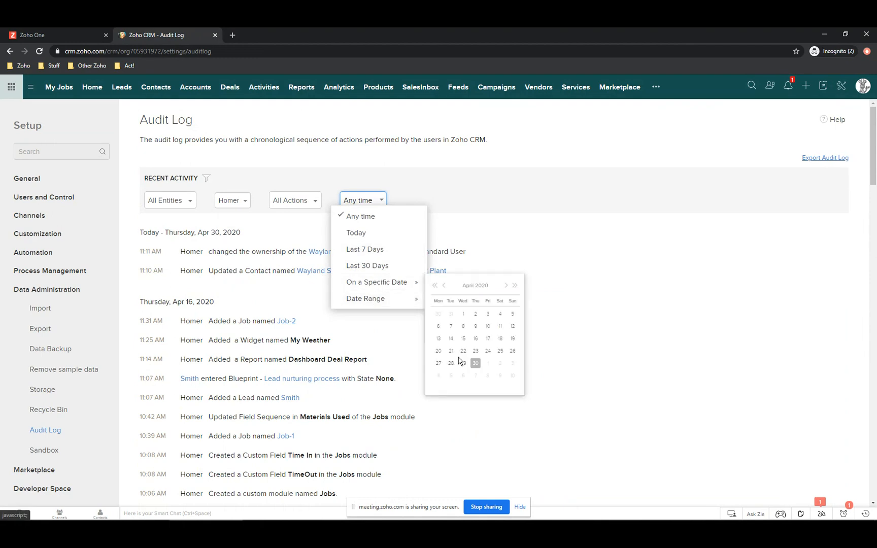
{"action": "left_click", "coordinate": [487, 352]}
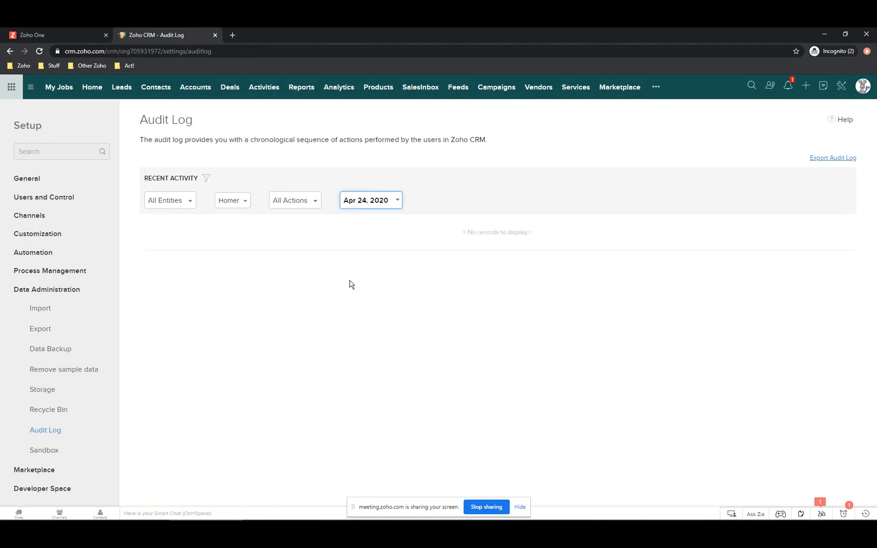
{"action": "left_click", "coordinate": [358, 202]}
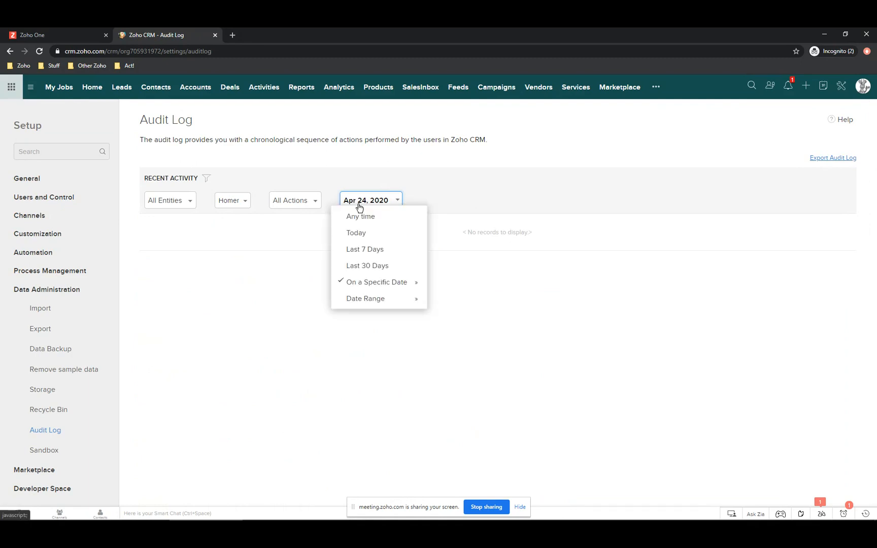
{"action": "mouse_move", "coordinate": [364, 285]}
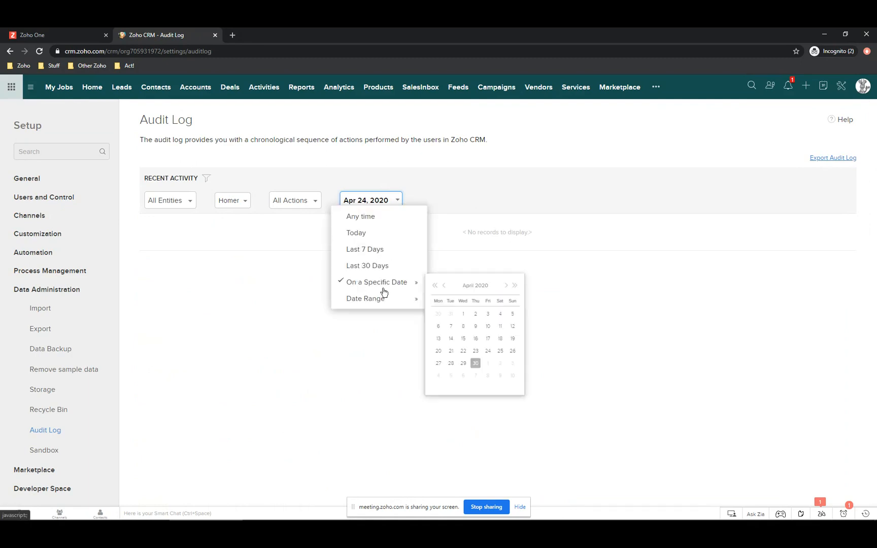
{"action": "left_click", "coordinate": [475, 351]}
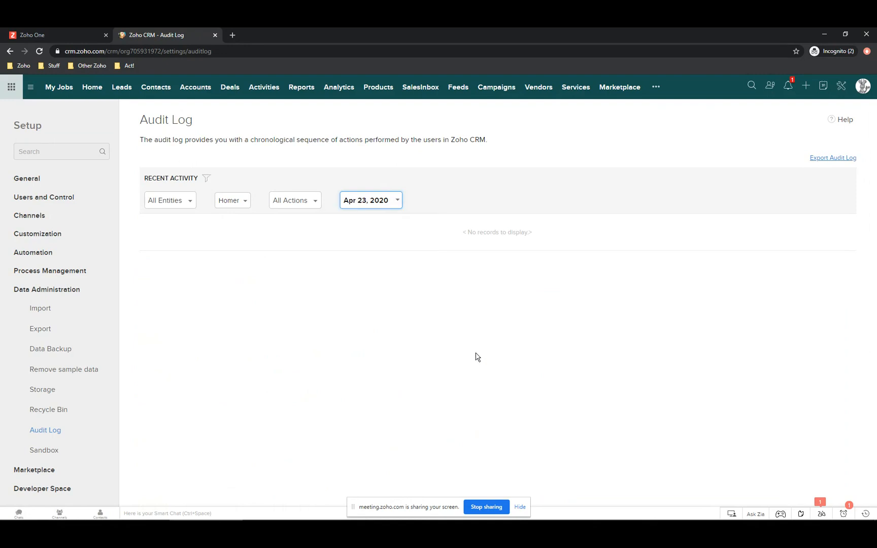
{"action": "left_click", "coordinate": [357, 203]}
{"action": "mouse_move", "coordinate": [374, 288]}
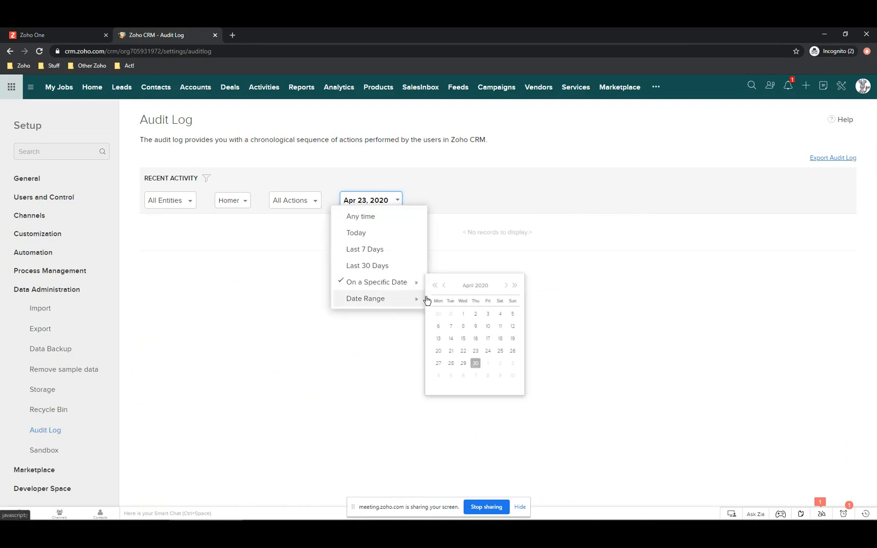
{"action": "left_click", "coordinate": [475, 339]}
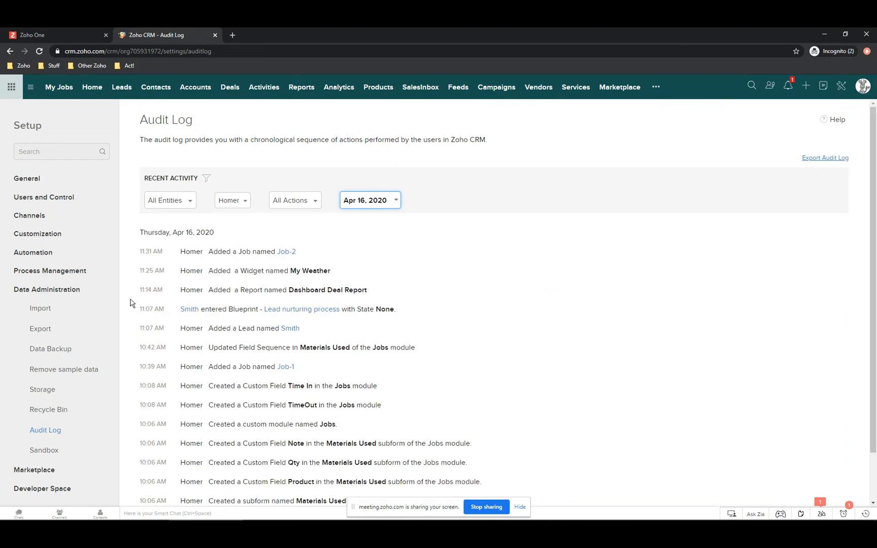
- Set the filters to Deleted actions, Any time and All Entities, after briefly trying Deals
{"action": "left_click", "coordinate": [160, 203]}
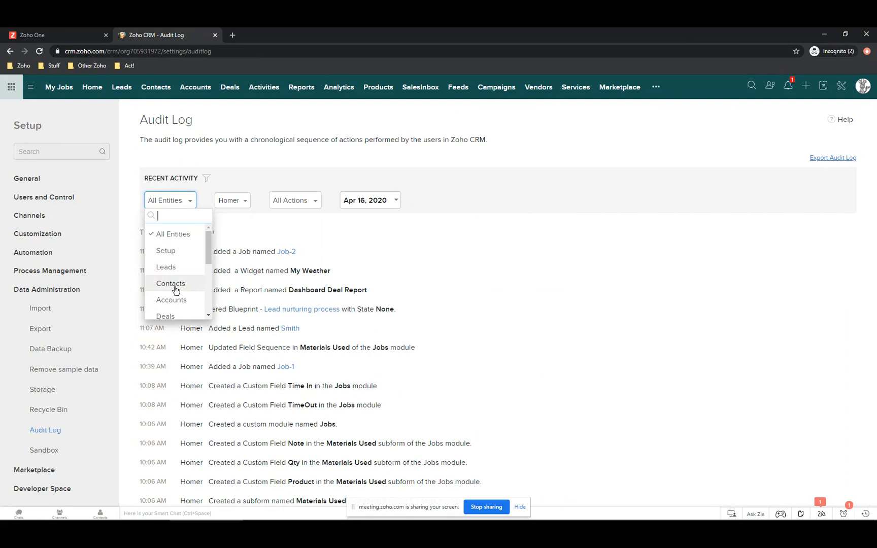
{"action": "left_click", "coordinate": [168, 315]}
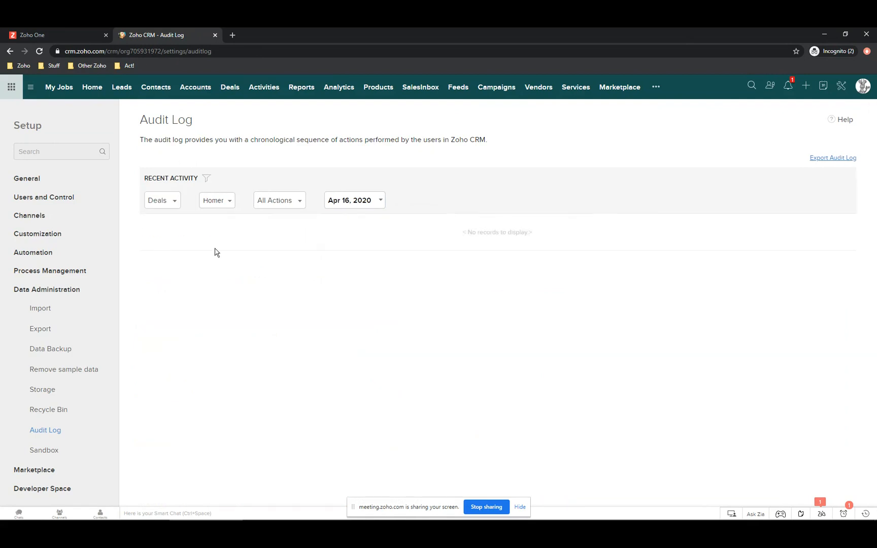
{"action": "left_click", "coordinate": [222, 201]}
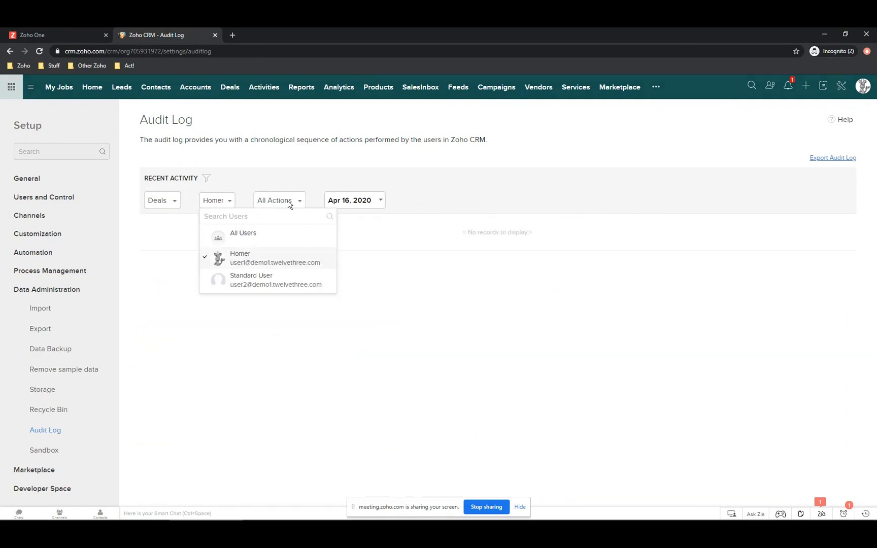
{"action": "left_click", "coordinate": [290, 203]}
{"action": "left_click", "coordinate": [295, 204]}
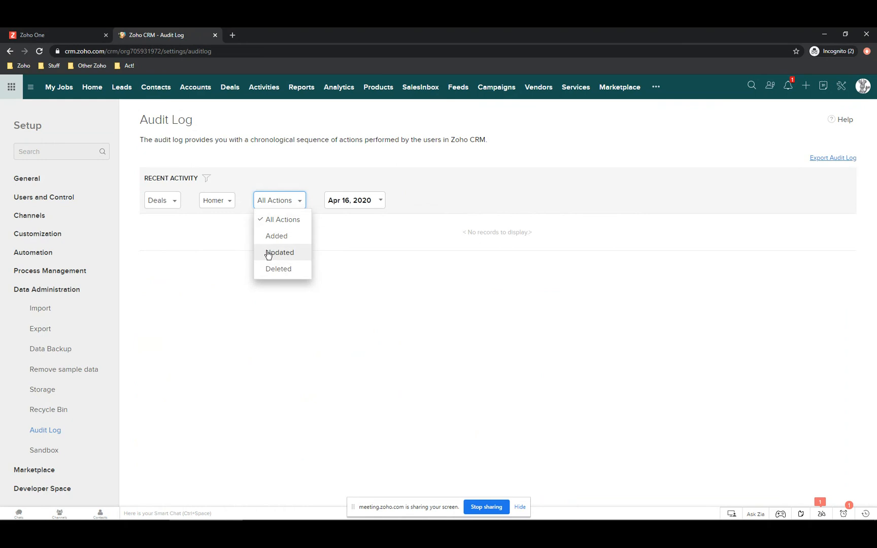
{"action": "left_click", "coordinate": [267, 270]}
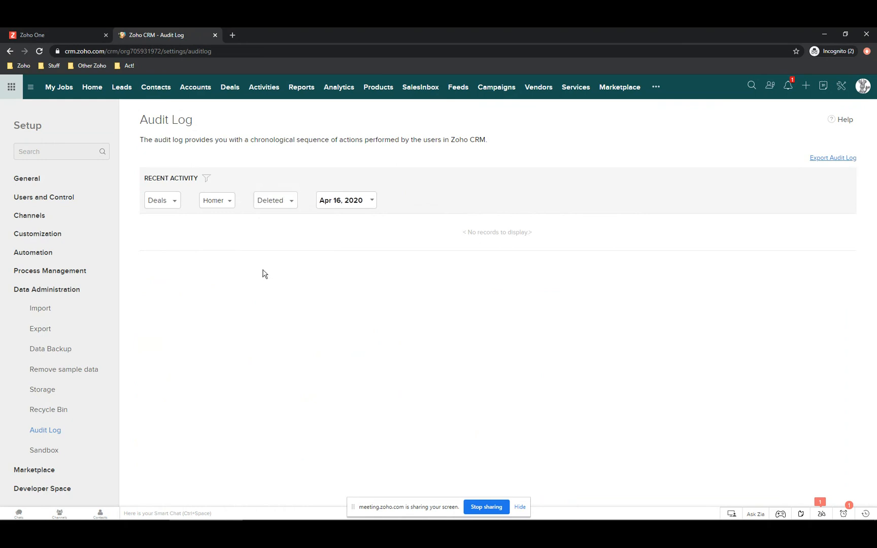
{"action": "left_click", "coordinate": [340, 201]}
{"action": "left_click", "coordinate": [341, 217]}
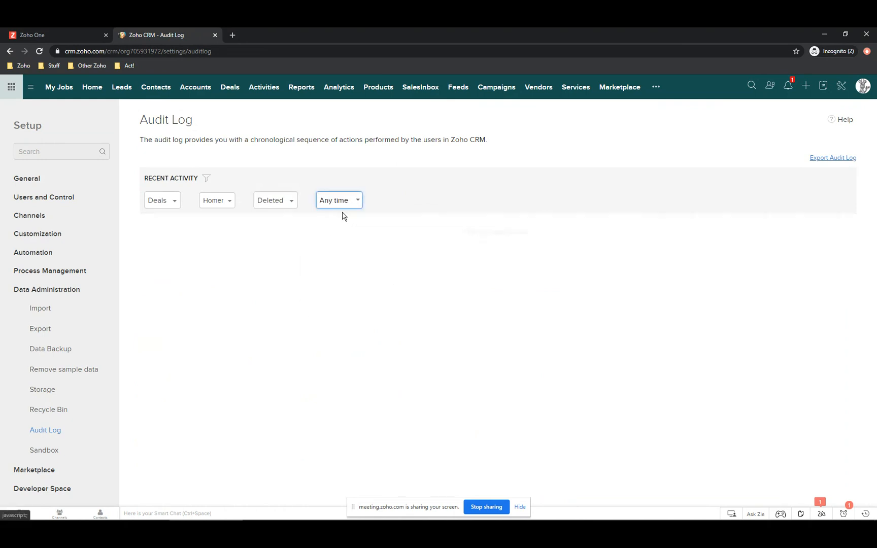
{"action": "left_click", "coordinate": [157, 202]}
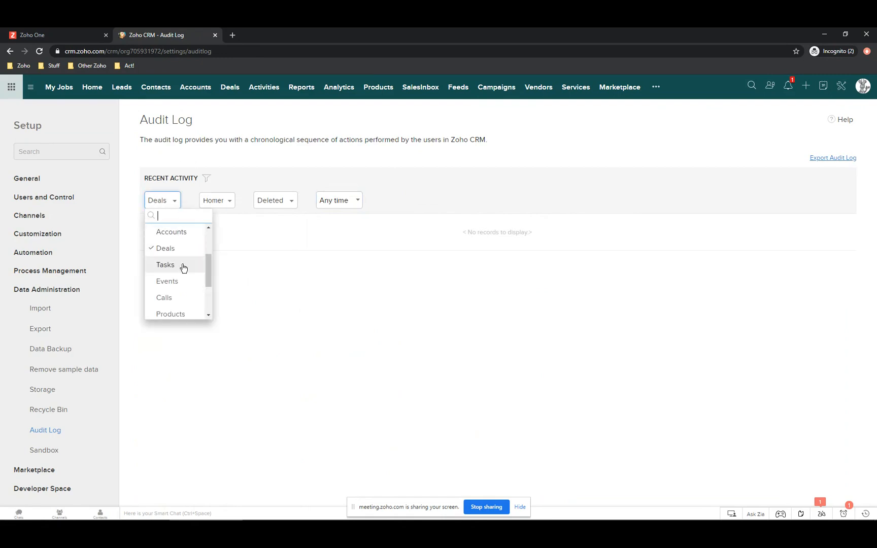
{"action": "scroll", "coordinate": [180, 256], "scroll_direction": "up", "scroll_amount": 2}
{"action": "left_click", "coordinate": [176, 235]}
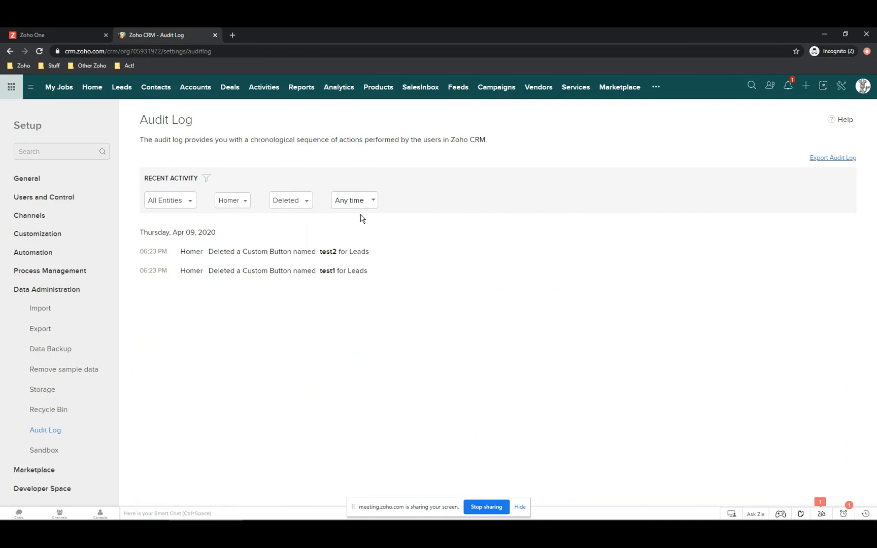
- Export the filtered audit log and minimise the Export Status panel
{"action": "left_click", "coordinate": [822, 163]}
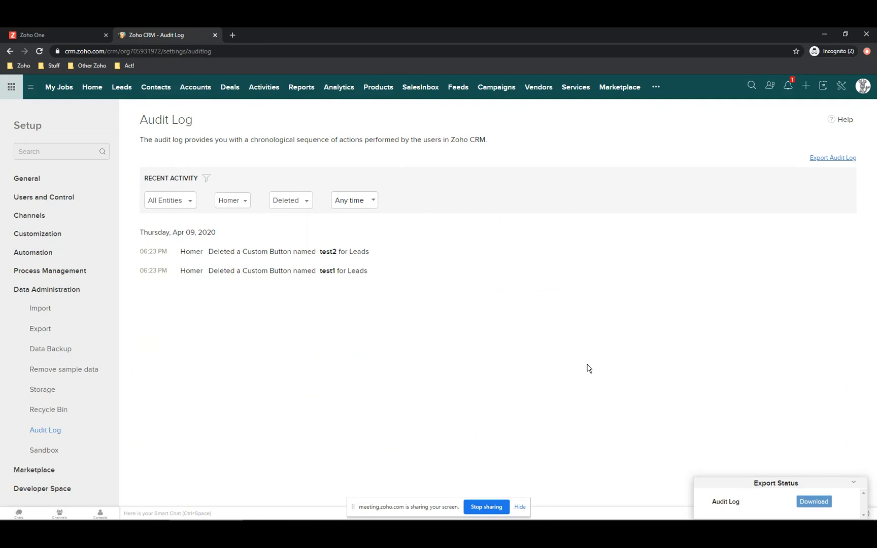
{"action": "left_click", "coordinate": [855, 484]}
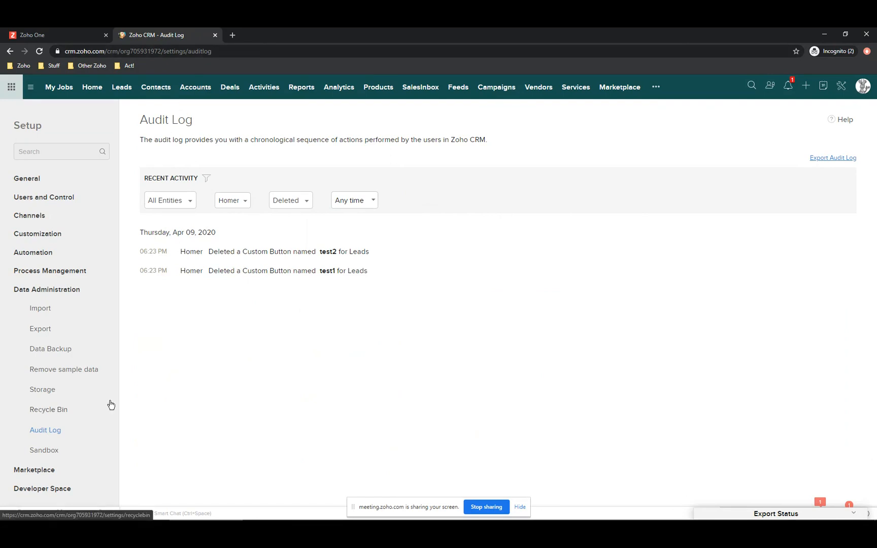
- Check the empty Recycle Bin and its 60-day retention note, then go to Contacts
{"action": "left_click", "coordinate": [46, 410]}
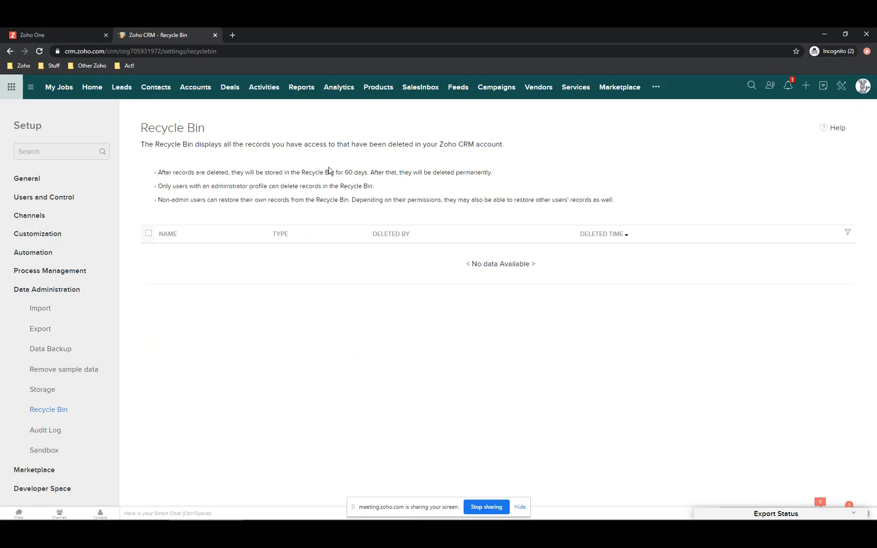
{"action": "left_click_drag", "start_coordinate": [344, 172], "coordinate": [378, 173]}
{"action": "left_click", "coordinate": [155, 90]}
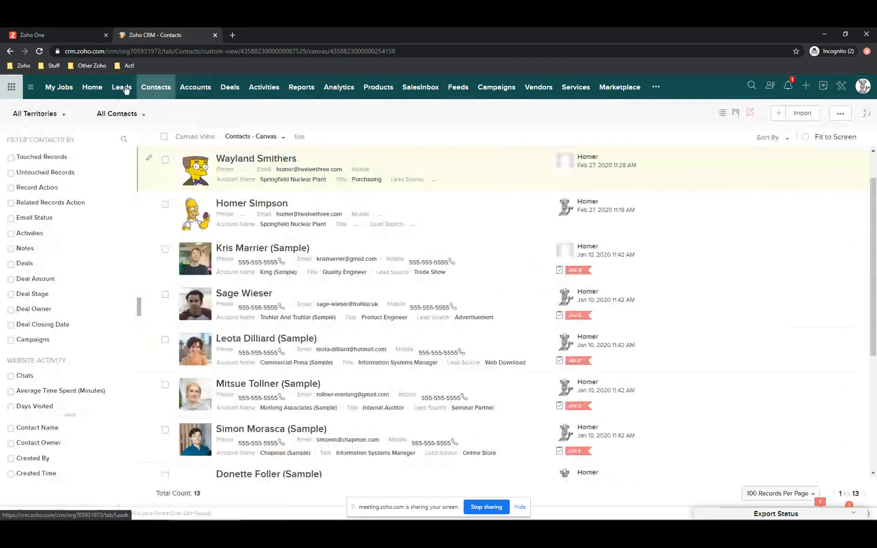
- Open the Smith lead from Leads and view its more-actions menu
{"action": "left_click", "coordinate": [125, 89]}
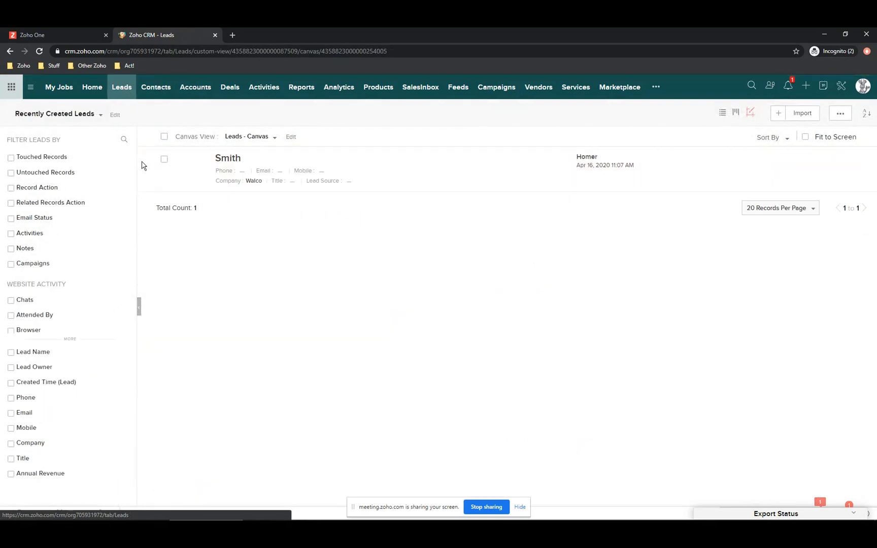
{"action": "left_click", "coordinate": [222, 163]}
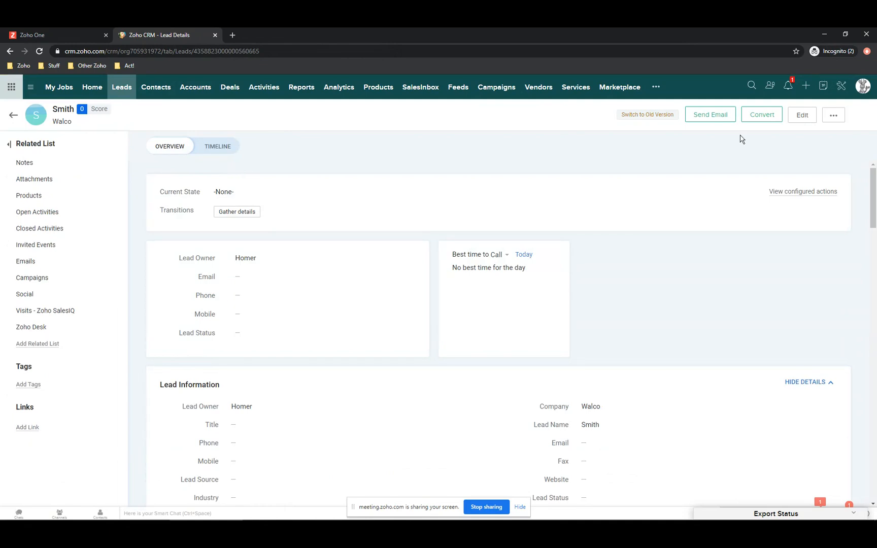
{"action": "left_click", "coordinate": [834, 116]}
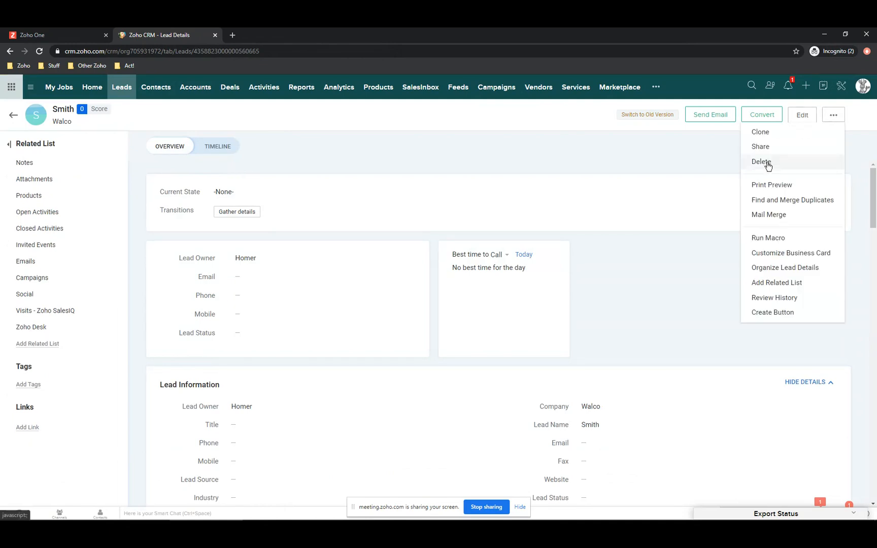
- Delete the Springfield Nuclear Plant account from Accounts, confirming the move to Recycle Bin
{"action": "left_click", "coordinate": [194, 91]}
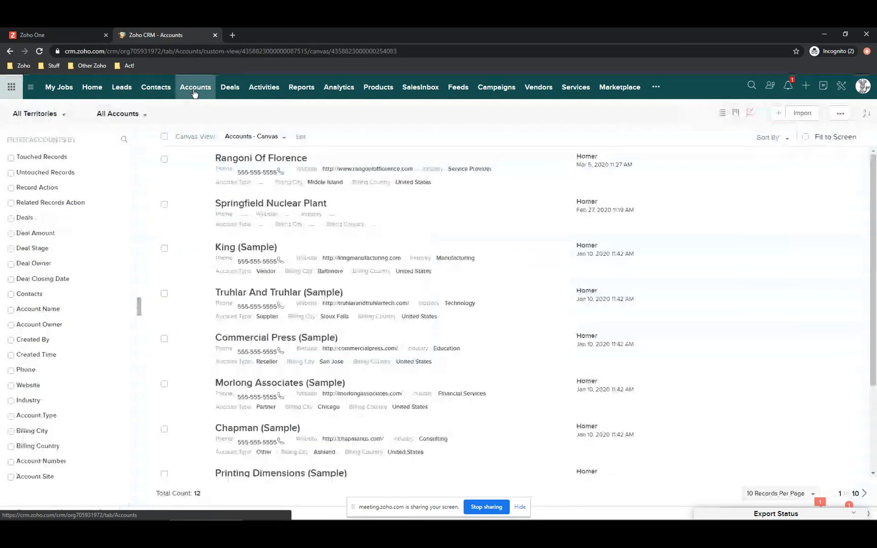
{"action": "left_click", "coordinate": [254, 205]}
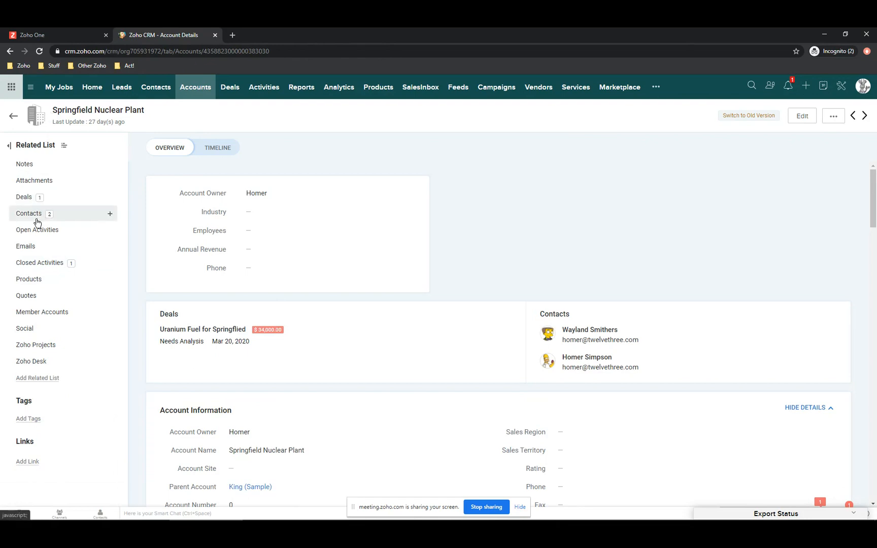
{"action": "left_click", "coordinate": [832, 120]}
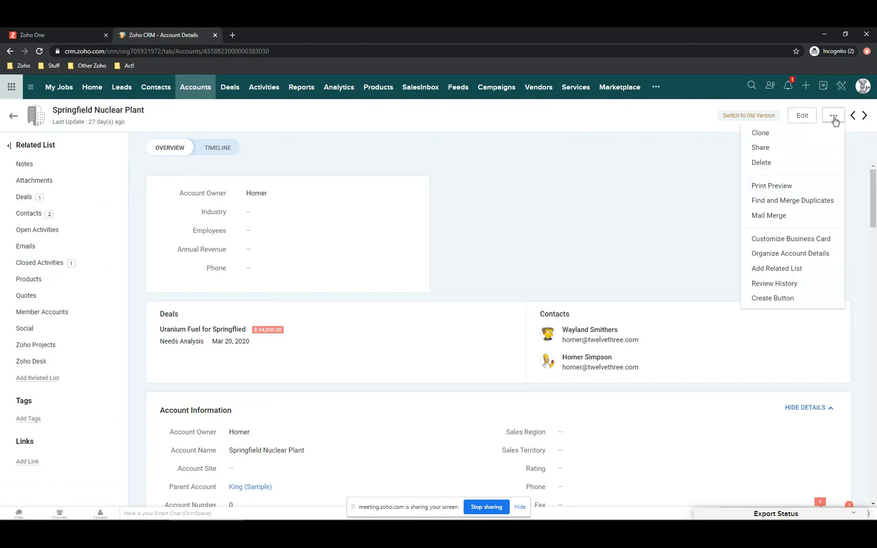
{"action": "left_click", "coordinate": [761, 163]}
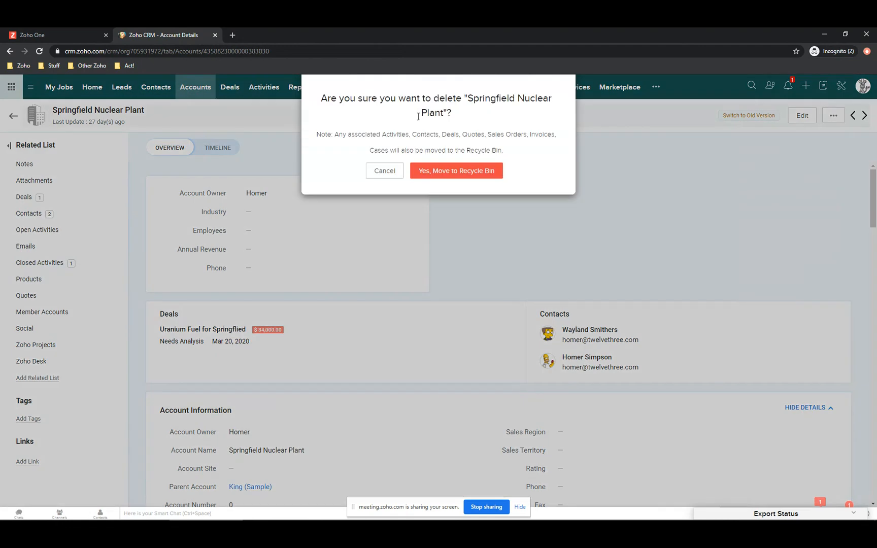
{"action": "left_click_drag", "start_coordinate": [346, 137], "coordinate": [561, 143]}
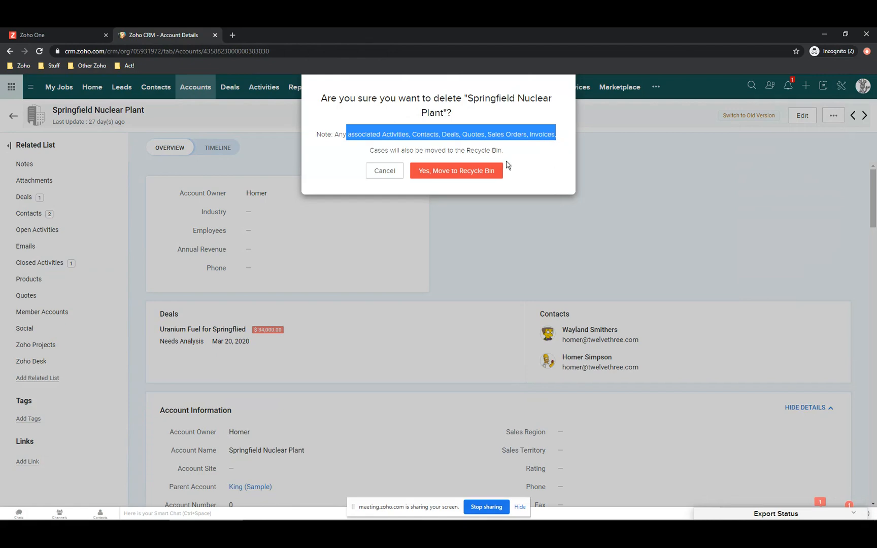
{"action": "left_click", "coordinate": [456, 173]}
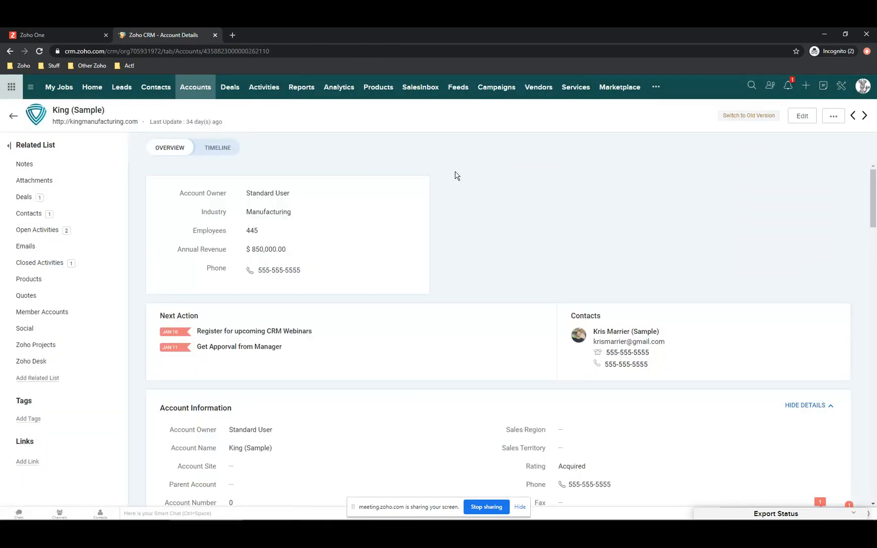
- Select all five records in Setup's Recycle Bin, restore them, and open Data Backup
{"action": "left_click", "coordinate": [841, 87]}
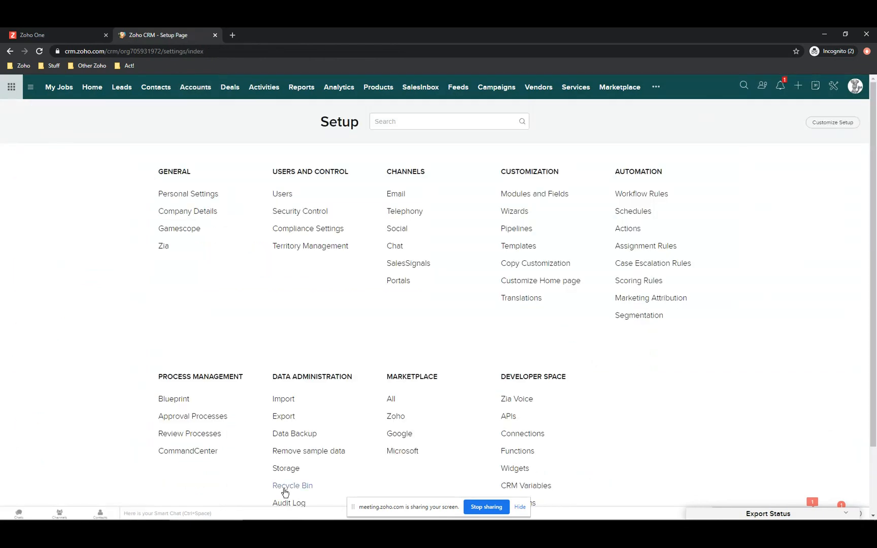
{"action": "left_click", "coordinate": [286, 488]}
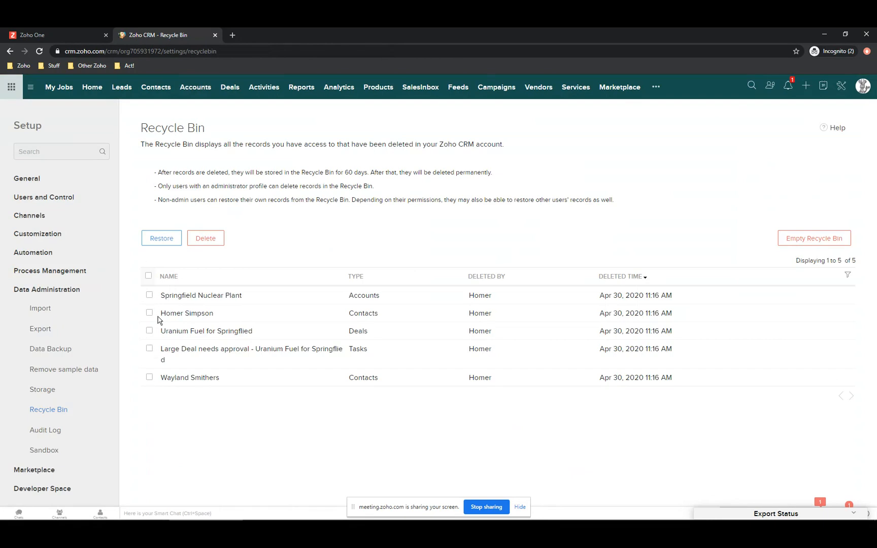
{"action": "left_click", "coordinate": [152, 314]}
{"action": "left_click", "coordinate": [149, 378]}
{"action": "left_click", "coordinate": [148, 276]}
{"action": "left_click", "coordinate": [162, 239]}
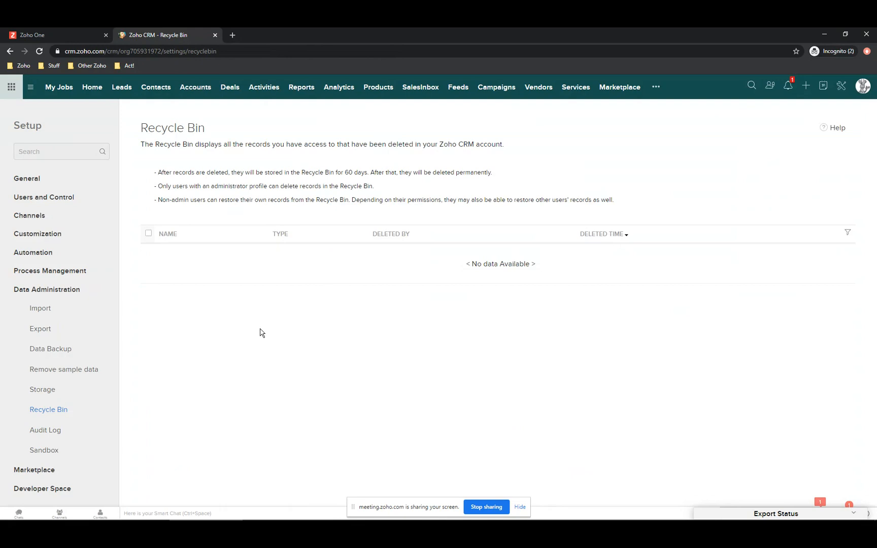
{"action": "left_click", "coordinate": [46, 350]}
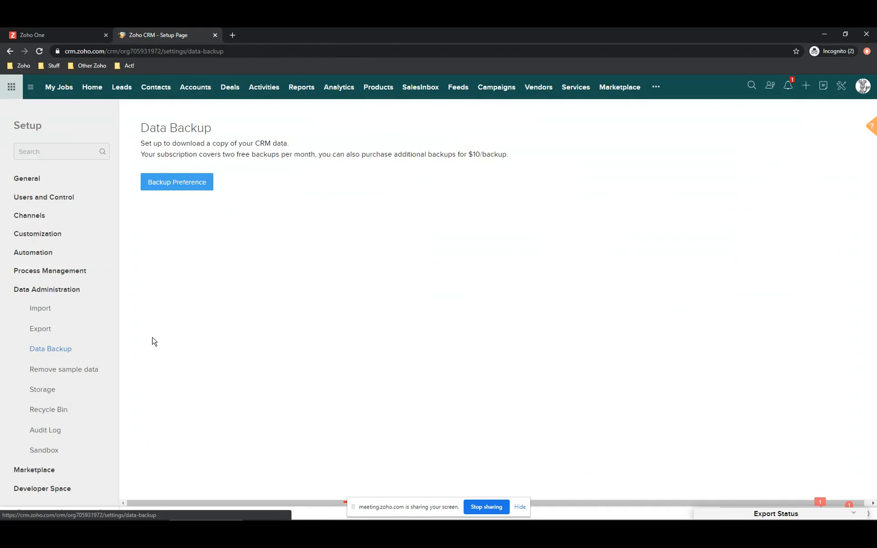
- Review the two-free-backups-per-month note and open Backup Preference's schedule choices
{"action": "left_click_drag", "start_coordinate": [218, 155], "coordinate": [580, 156]}
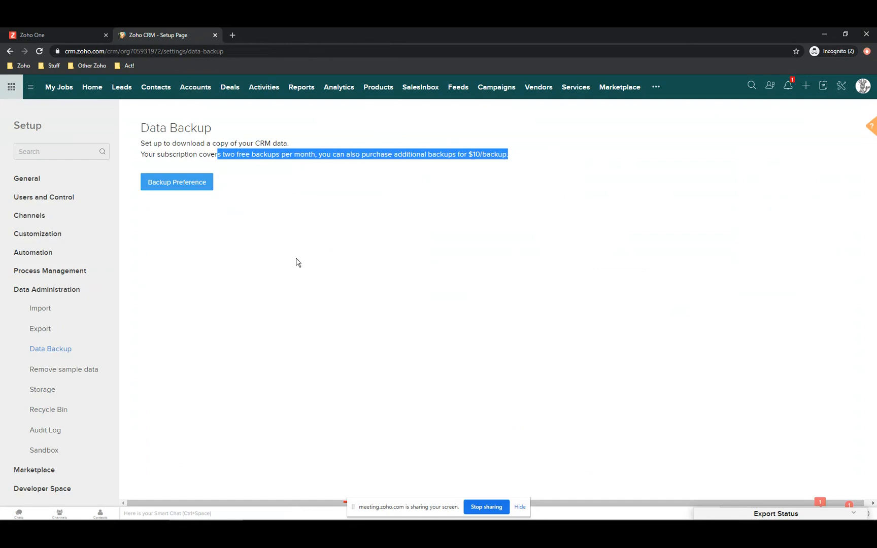
{"action": "left_click", "coordinate": [171, 184]}
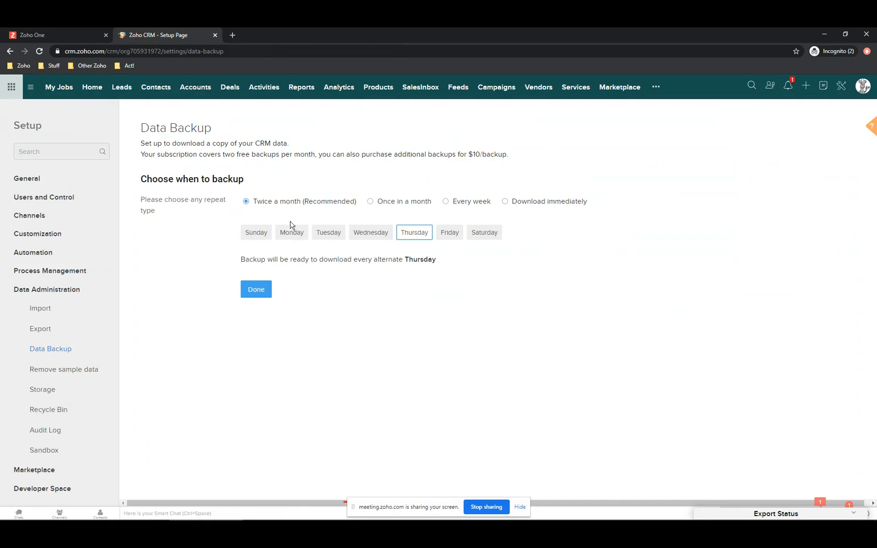
- Confirm the Twice a month, Thursday backup schedule and review the seven-day download note
{"action": "left_click", "coordinate": [257, 291]}
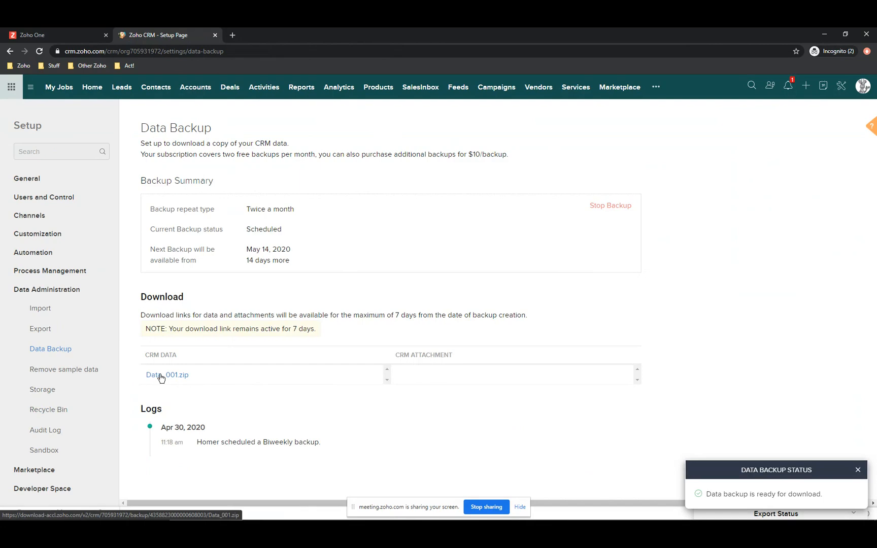
{"action": "left_click_drag", "start_coordinate": [374, 315], "coordinate": [560, 324]}
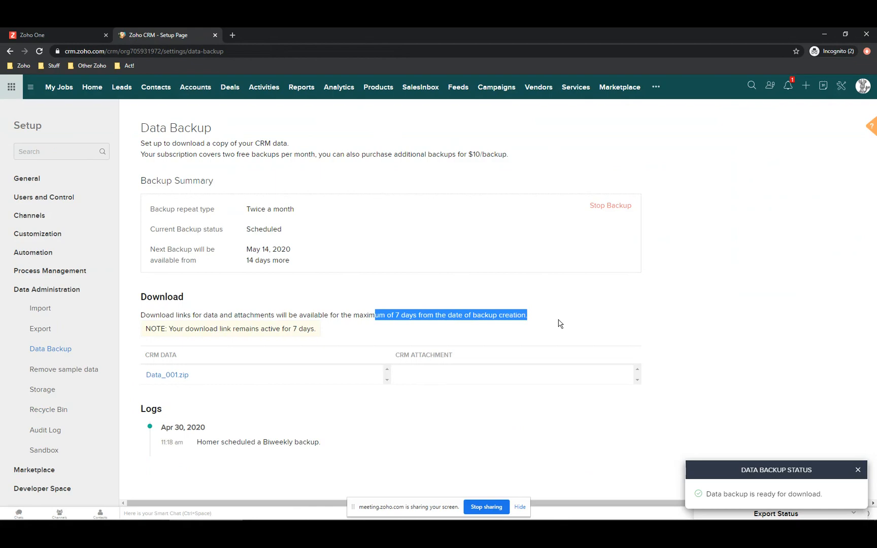
- Download Data_001.zip, show it in its folder, and browse its Data folder of 19 CSVs
{"action": "left_click", "coordinate": [178, 377]}
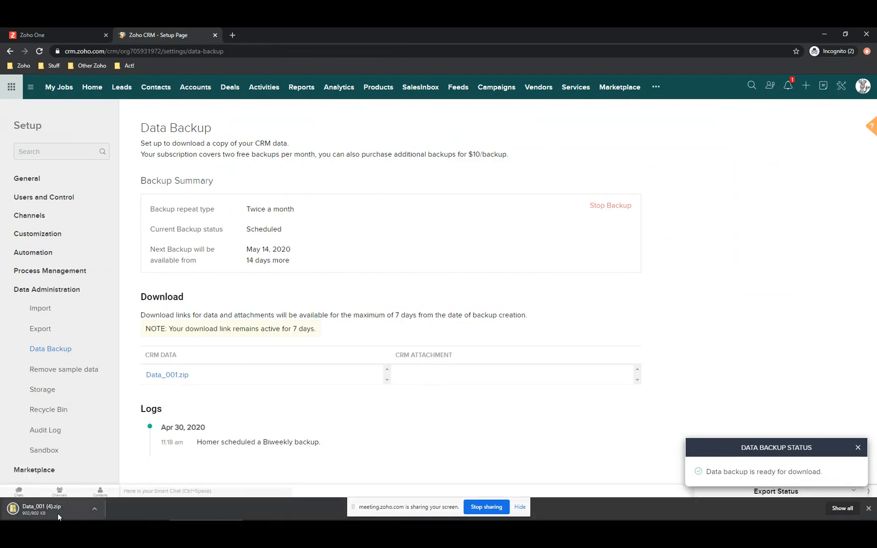
{"action": "right_click", "coordinate": [43, 507]}
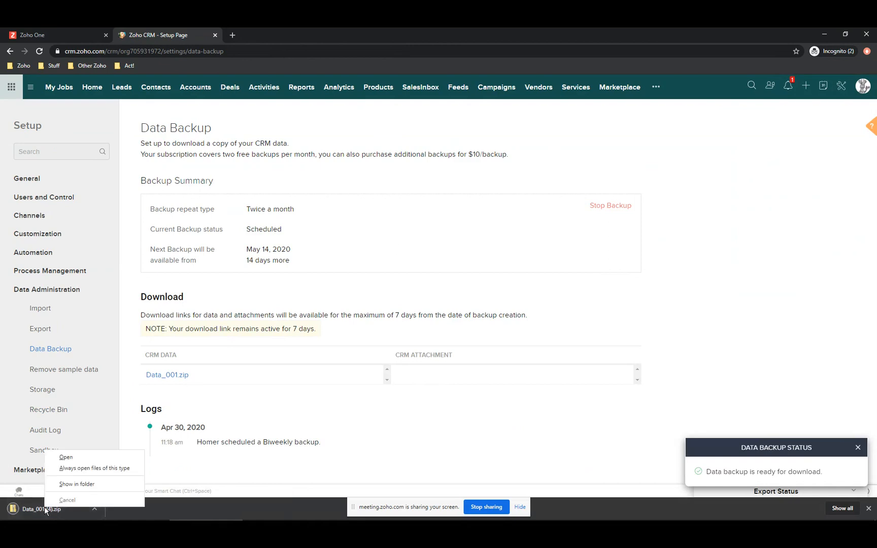
{"action": "left_click", "coordinate": [74, 485]}
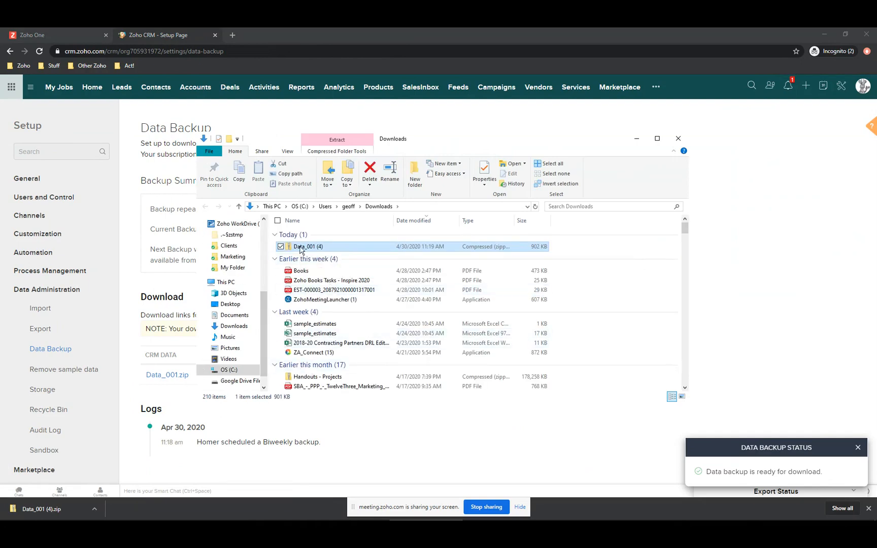
{"action": "double_click", "coordinate": [300, 247]}
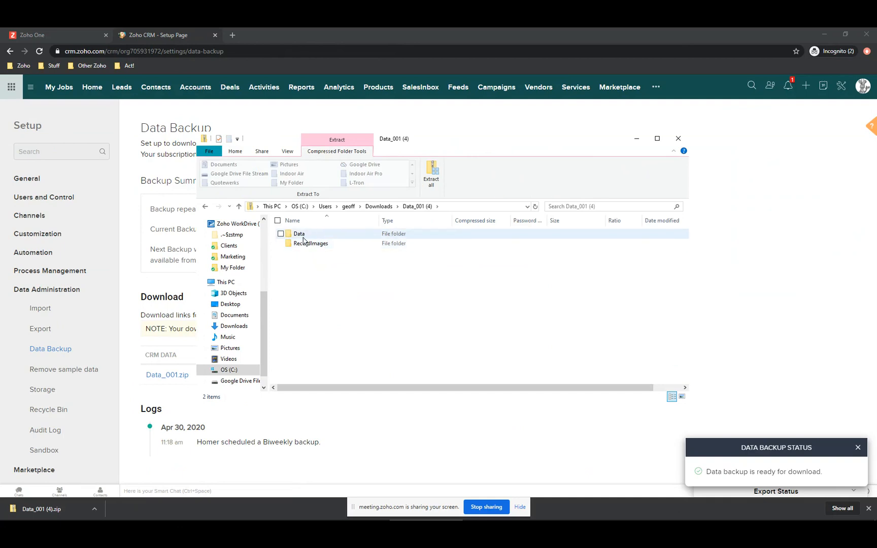
{"action": "double_click", "coordinate": [300, 236]}
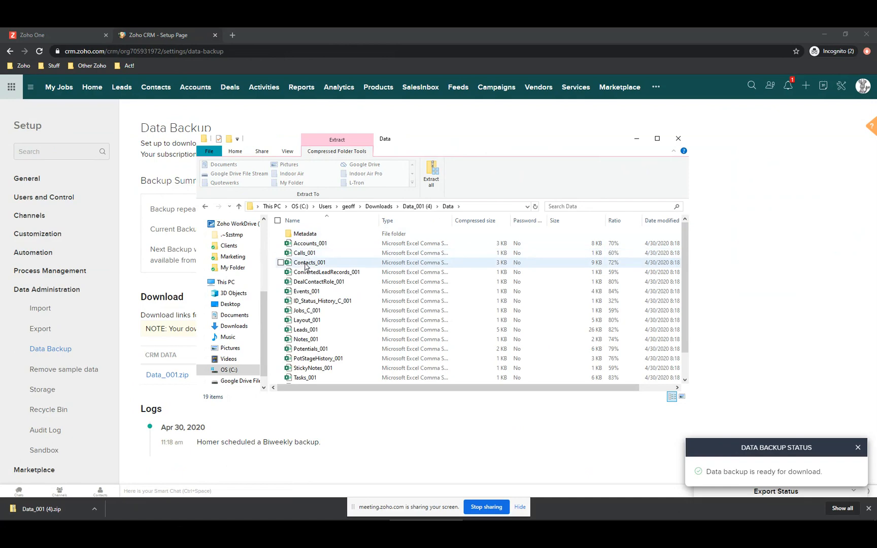
{"action": "scroll", "coordinate": [305, 290], "scroll_direction": "down", "scroll_amount": 1}
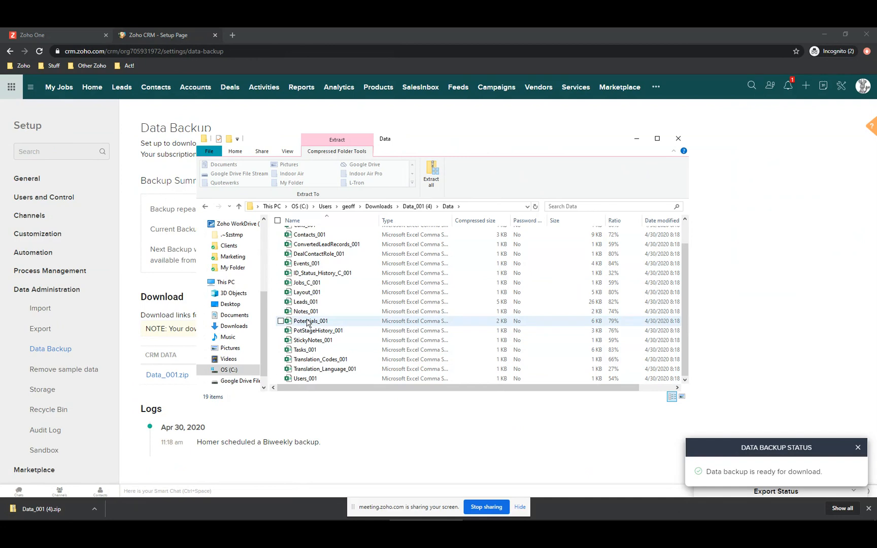
- Close the File Explorer window and scroll down the Data Backup page's download and schedule log
{"action": "left_click", "coordinate": [678, 143]}
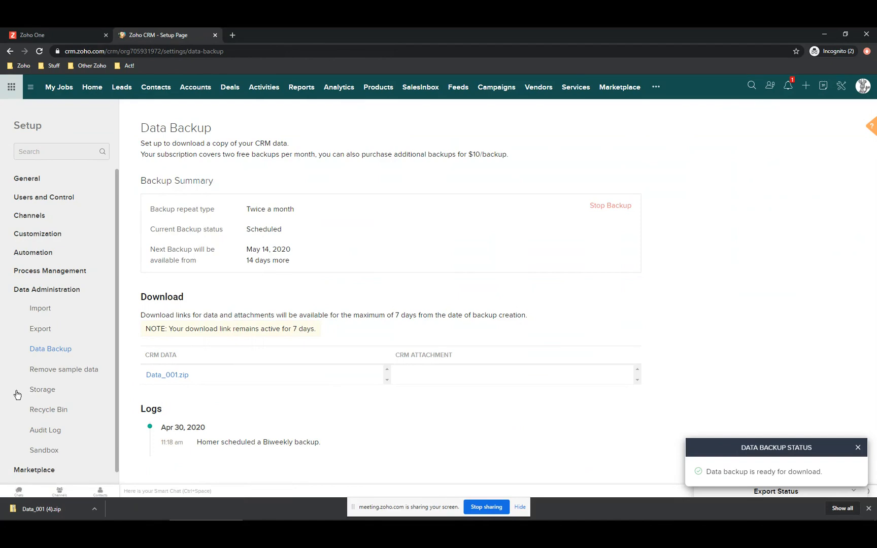
{"action": "scroll", "coordinate": [20, 401], "scroll_direction": "down", "scroll_amount": 1}
{"action": "scroll", "coordinate": [33, 479], "scroll_direction": "down", "scroll_amount": 3}
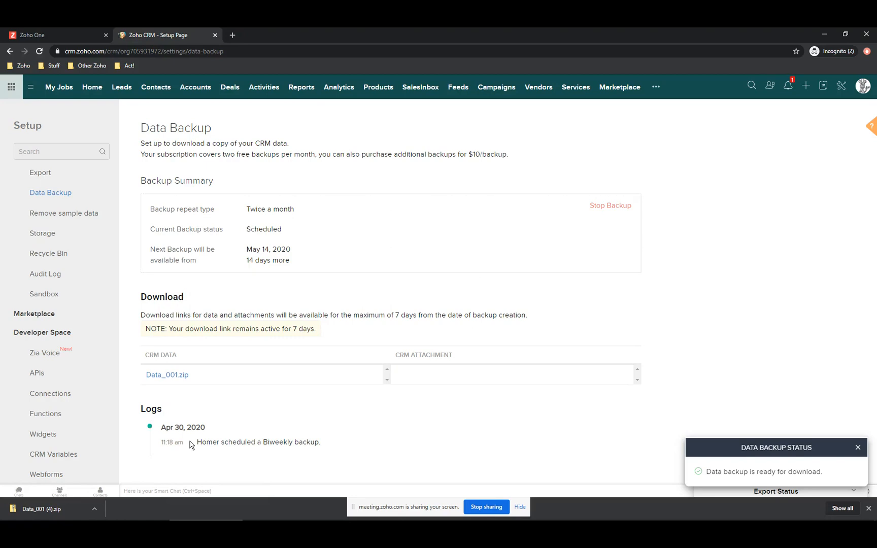
{"action": "mouse_move", "coordinate": [177, 511]}
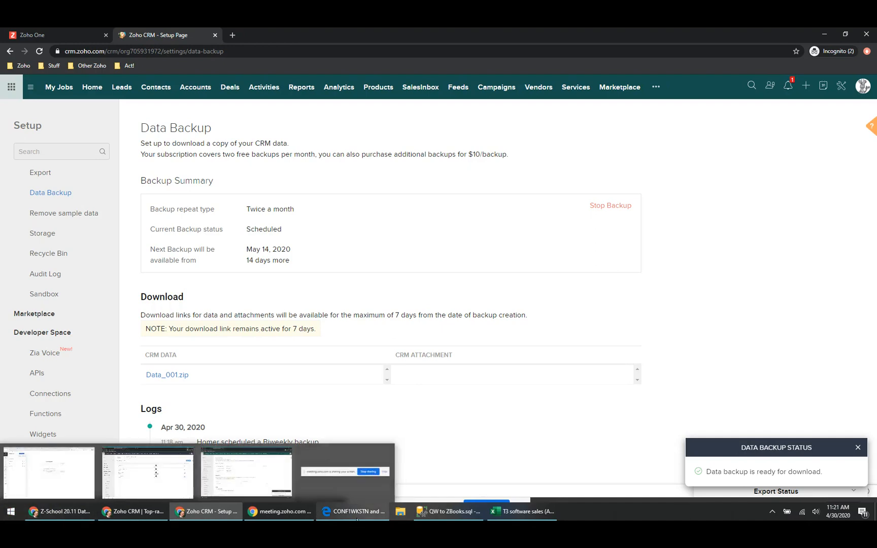
- Open Downloads in File Explorer and browse the Data folder inside Data_001 (4).zip
{"action": "left_click", "coordinate": [400, 514]}
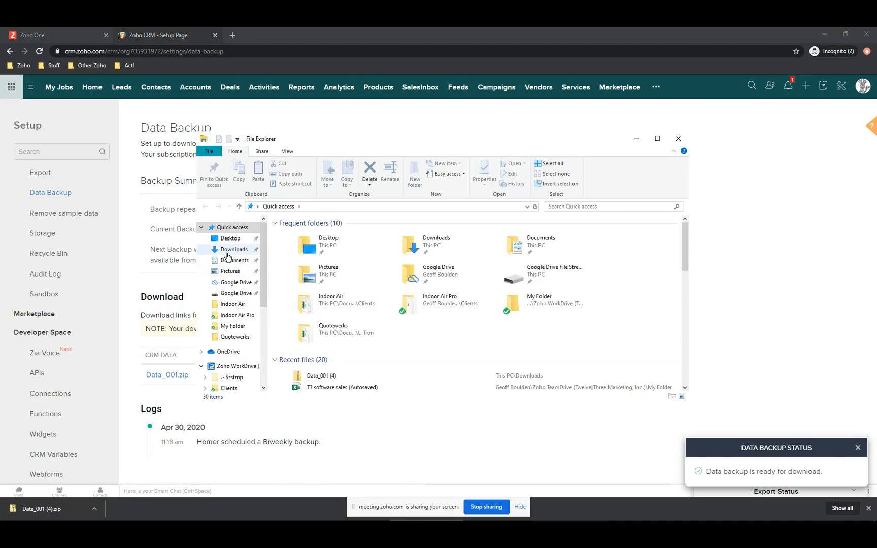
{"action": "left_click", "coordinate": [227, 251]}
{"action": "double_click", "coordinate": [305, 246]}
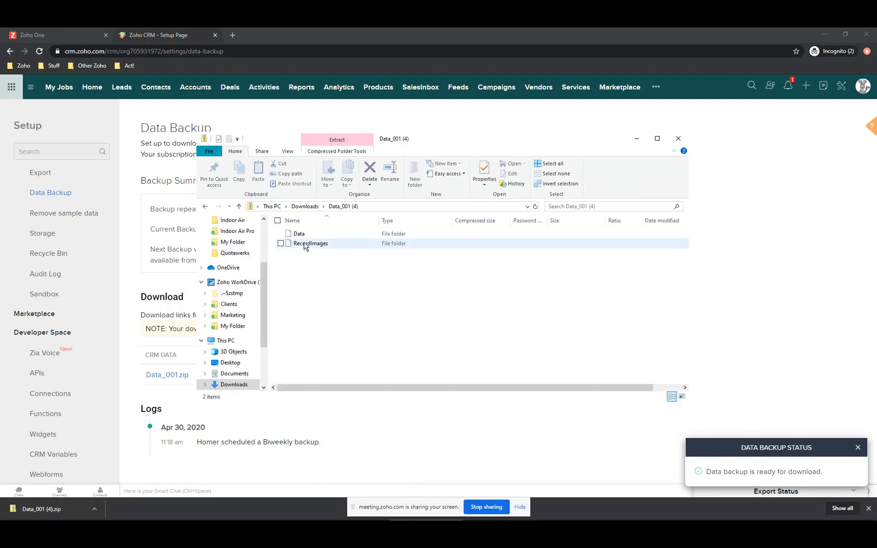
{"action": "double_click", "coordinate": [301, 235]}
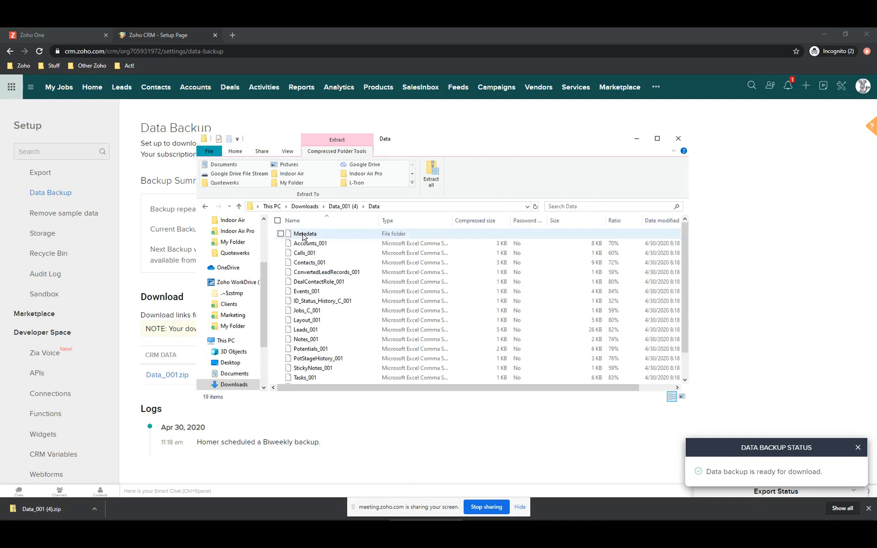
{"action": "scroll", "coordinate": [339, 302], "scroll_direction": "down", "scroll_amount": 1}
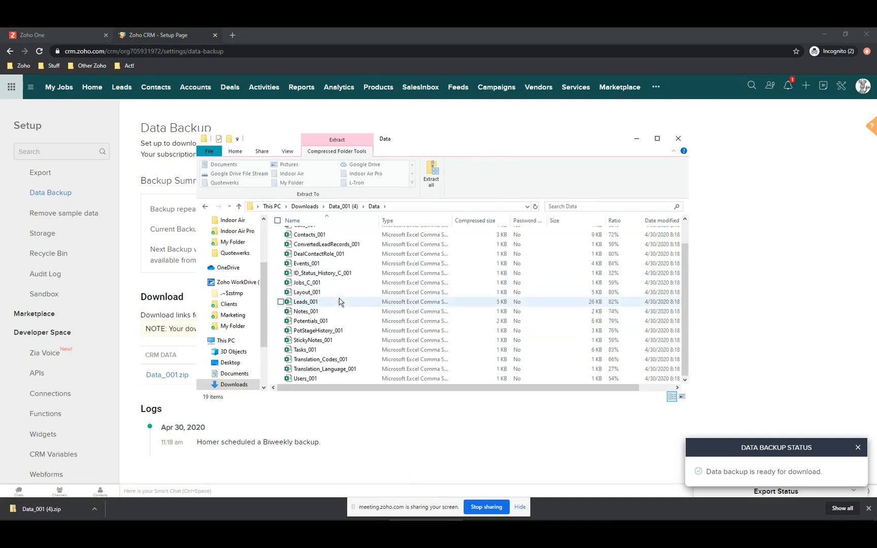
{"action": "scroll", "coordinate": [329, 350], "scroll_direction": "up", "scroll_amount": 1}
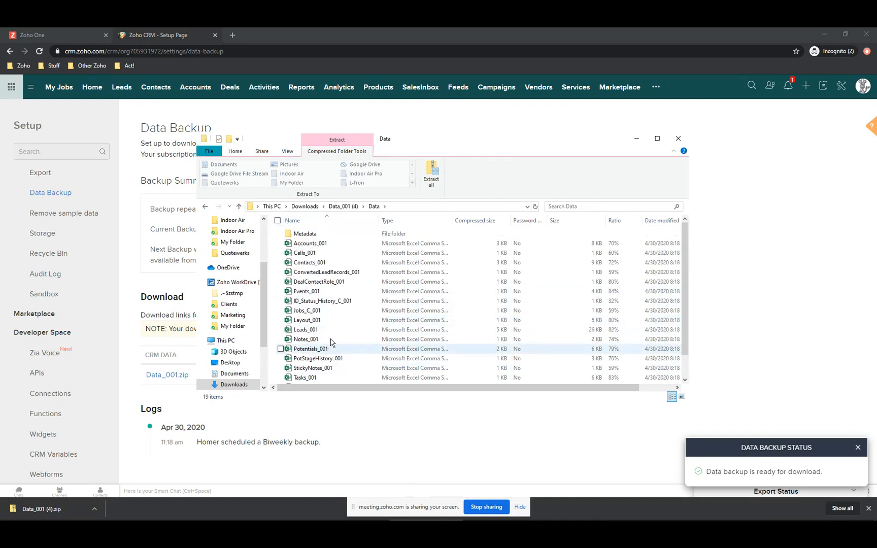
{"action": "scroll", "coordinate": [331, 339], "scroll_direction": "down", "scroll_amount": 1}
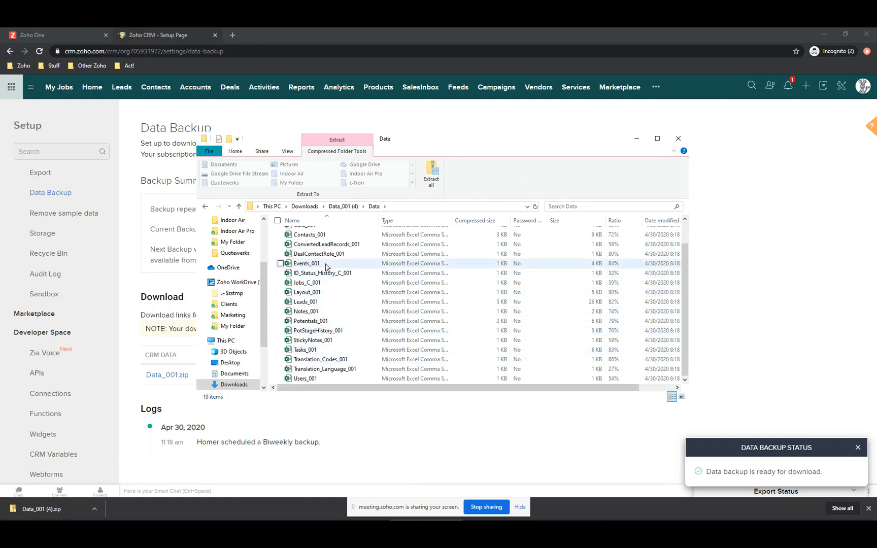
{"action": "scroll", "coordinate": [326, 267], "scroll_direction": "up", "scroll_amount": 1}
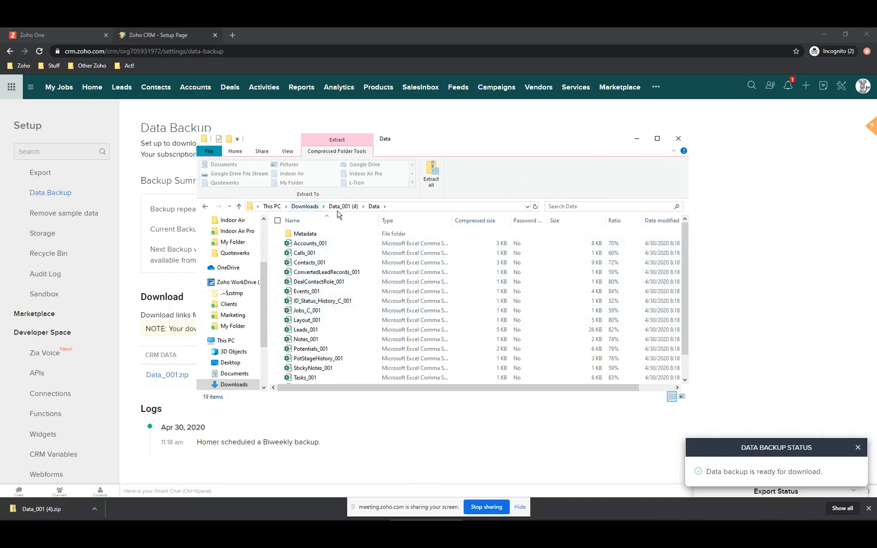
- Check the zip's Metadata folder, return to Downloads, and scroll through older downloads
{"action": "double_click", "coordinate": [305, 233]}
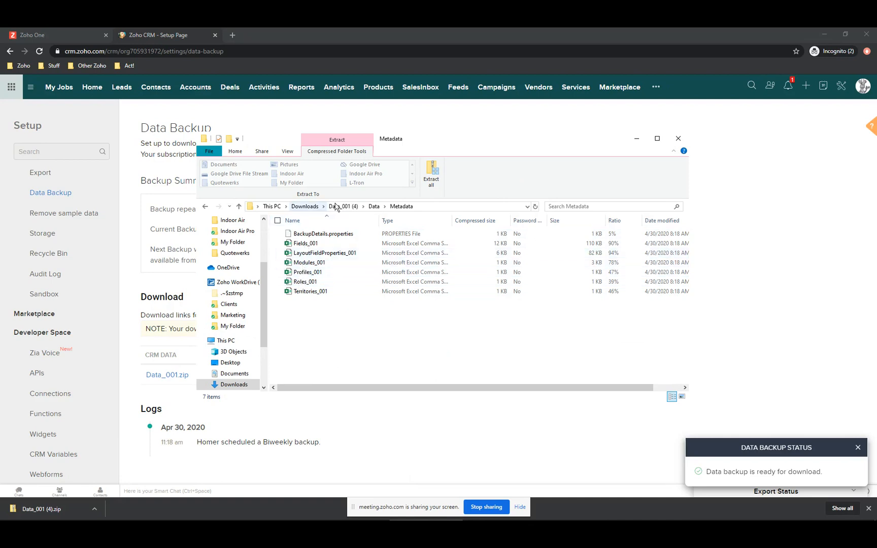
{"action": "left_click", "coordinate": [374, 206]}
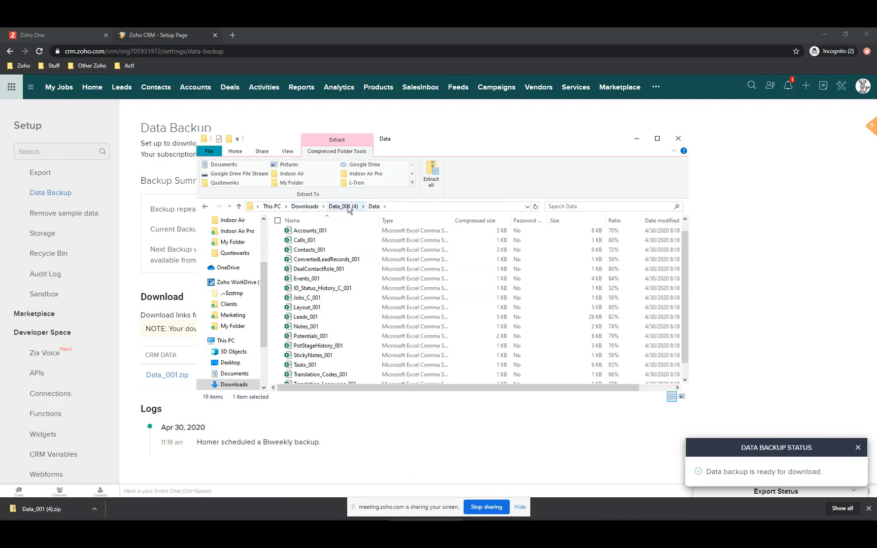
{"action": "left_click", "coordinate": [304, 207]}
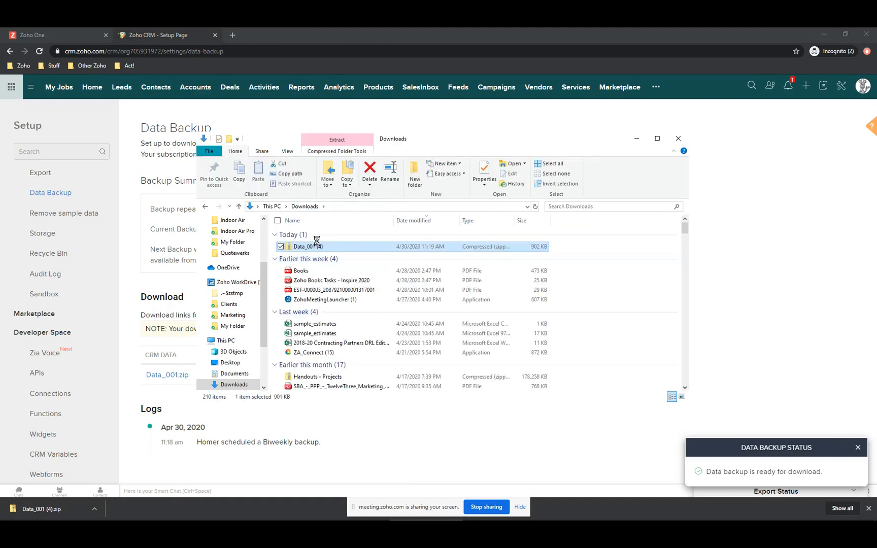
{"action": "scroll", "coordinate": [343, 290], "scroll_direction": "down", "scroll_amount": 1}
{"action": "scroll", "coordinate": [342, 290], "scroll_direction": "down", "scroll_amount": 3}
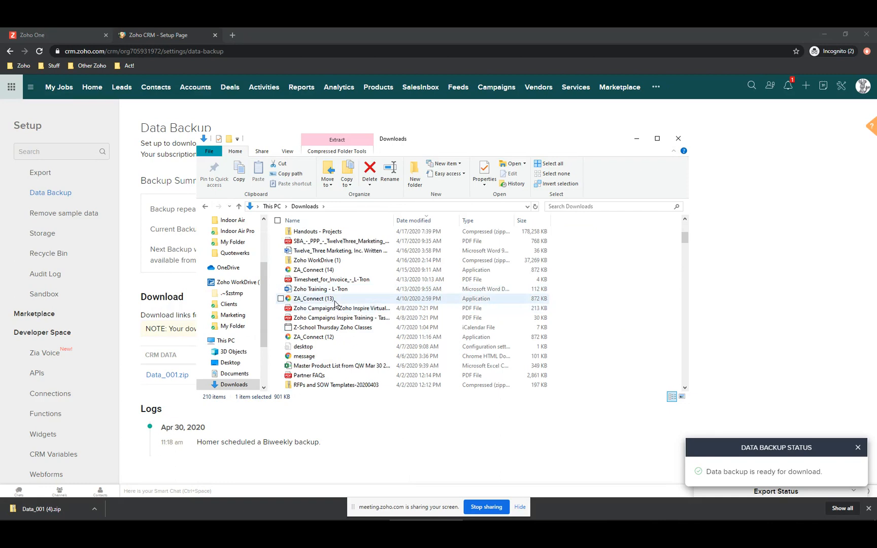
{"action": "scroll", "coordinate": [336, 299], "scroll_direction": "down", "scroll_amount": 4}
{"action": "scroll", "coordinate": [334, 304], "scroll_direction": "down", "scroll_amount": 6}
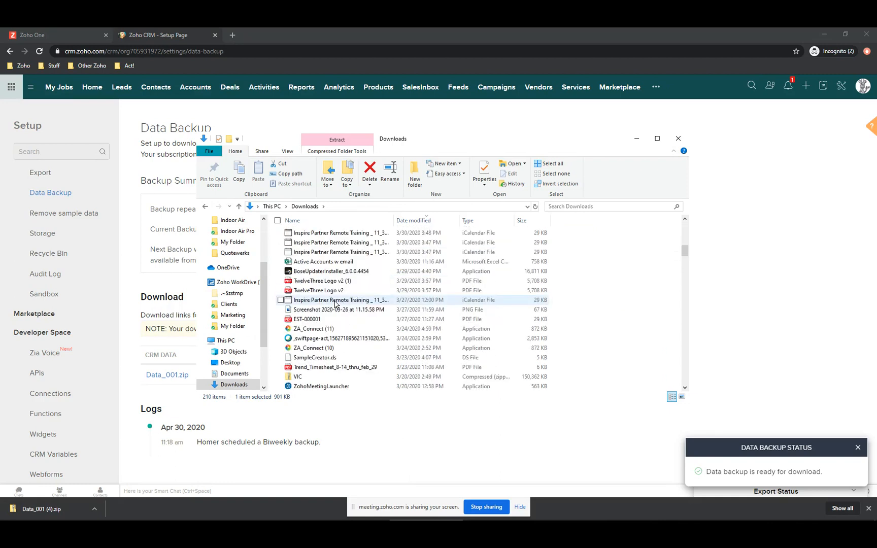
{"action": "scroll", "coordinate": [335, 304], "scroll_direction": "down", "scroll_amount": 2}
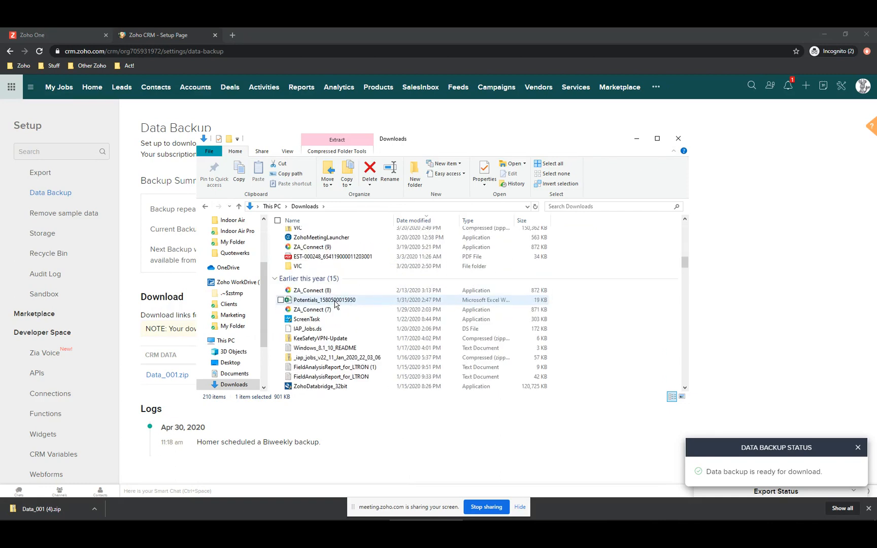
{"action": "scroll", "coordinate": [335, 304], "scroll_direction": "down", "scroll_amount": 3}
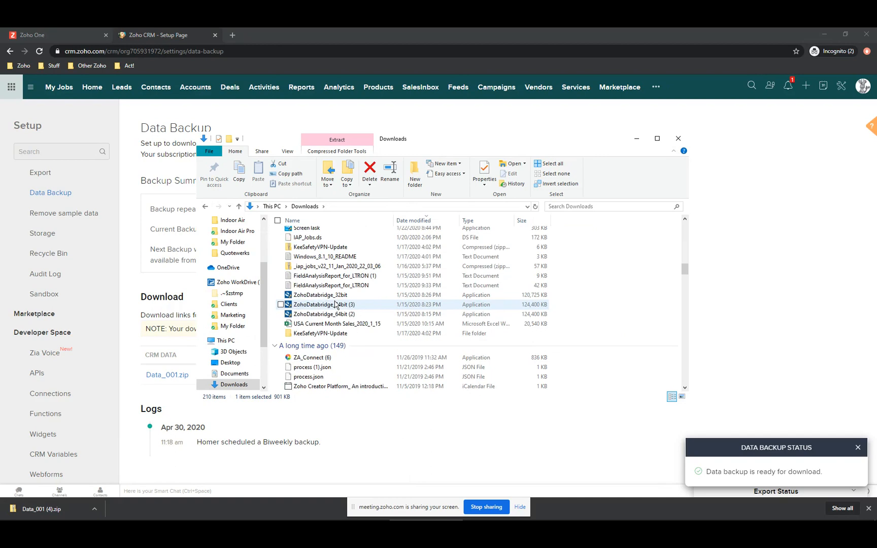
{"action": "scroll", "coordinate": [334, 304], "scroll_direction": "down", "scroll_amount": 4}
{"action": "scroll", "coordinate": [334, 304], "scroll_direction": "down", "scroll_amount": 1}
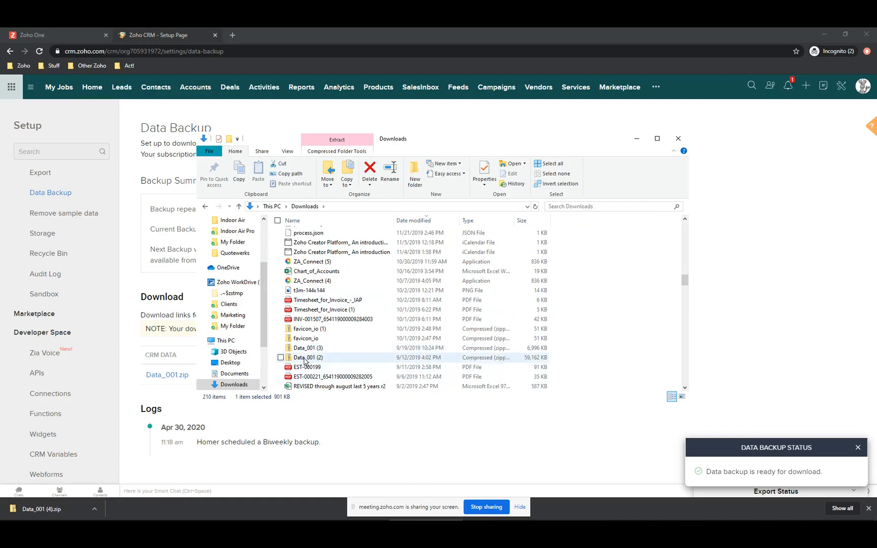
{"action": "left_click", "coordinate": [304, 349]}
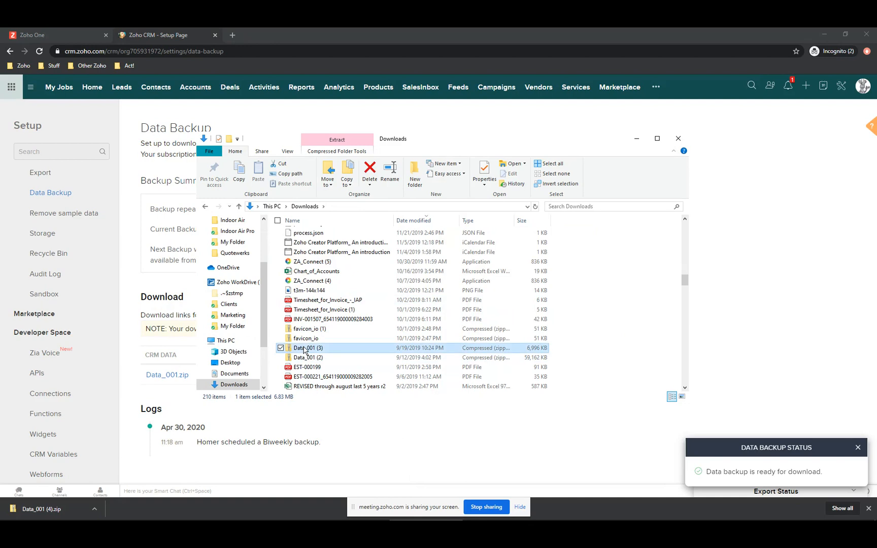
{"action": "right_click", "coordinate": [305, 349]}
{"action": "key", "text": "Return"}
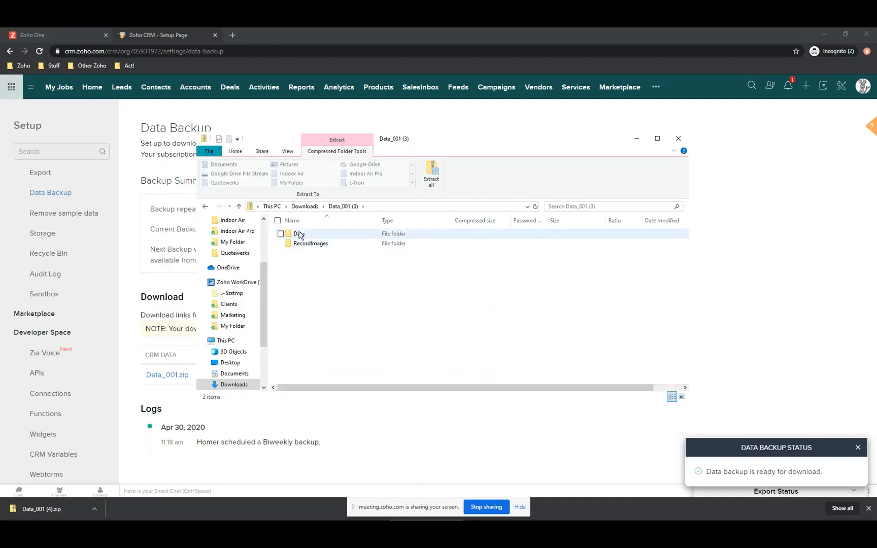
{"action": "double_click", "coordinate": [300, 234]}
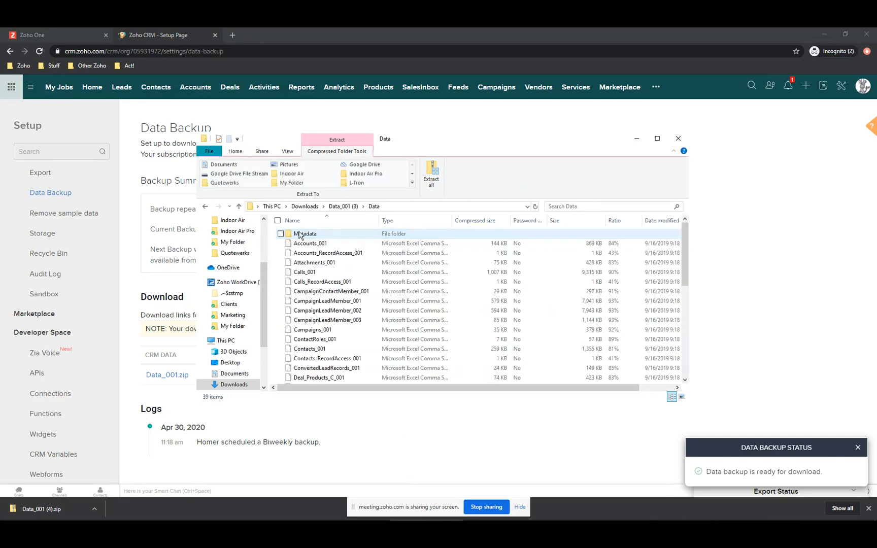
{"action": "scroll", "coordinate": [311, 320], "scroll_direction": "down", "scroll_amount": 2}
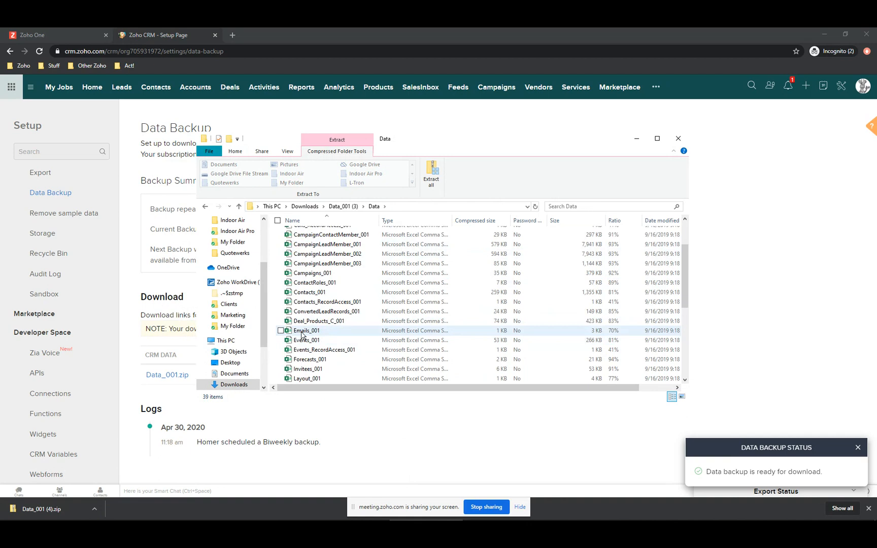
{"action": "left_click", "coordinate": [302, 333]}
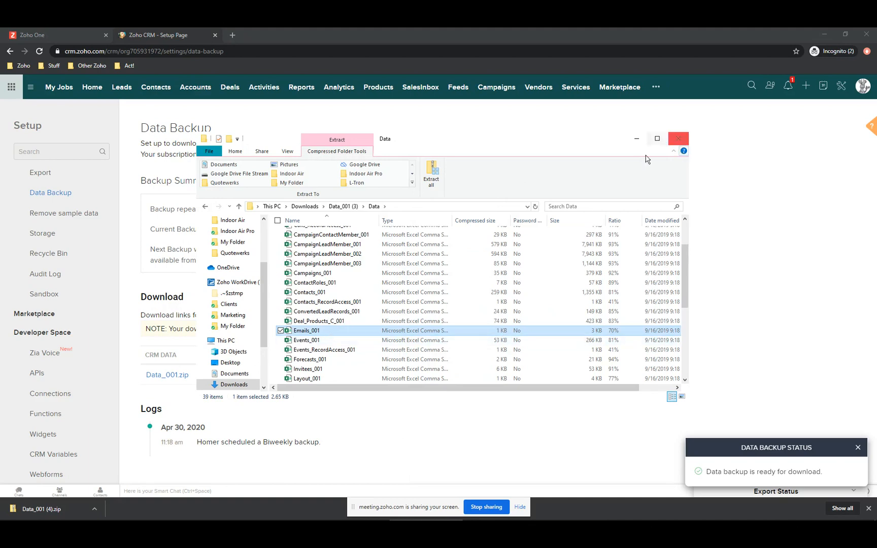
{"action": "left_click", "coordinate": [305, 207]}
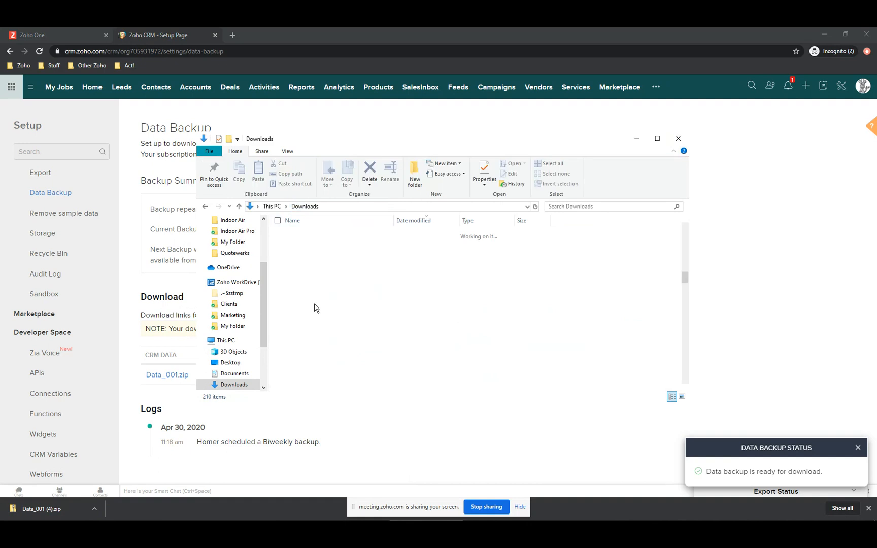
- Open Data_001 (2).zip's Data folder, check Emails_001's size among 45 exports, then close Explorer
{"action": "scroll", "coordinate": [323, 327], "scroll_direction": "down", "scroll_amount": 1}
{"action": "left_click", "coordinate": [463, 340]}
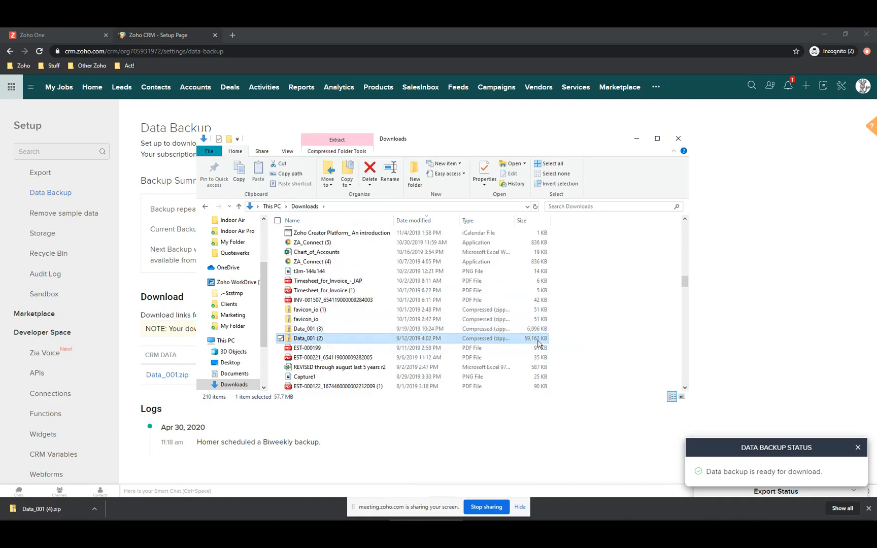
{"action": "double_click", "coordinate": [309, 340]}
{"action": "left_click", "coordinate": [298, 235]}
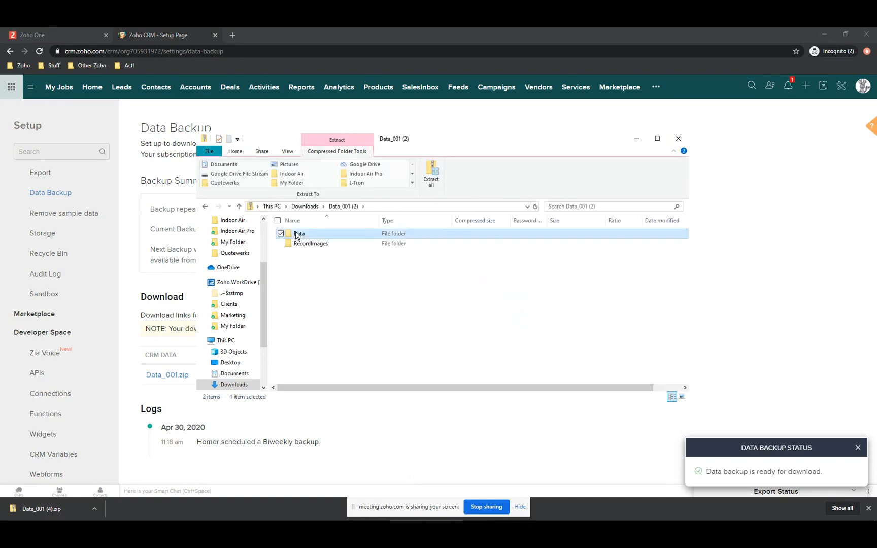
{"action": "double_click", "coordinate": [298, 235]}
{"action": "scroll", "coordinate": [315, 304], "scroll_direction": "down", "scroll_amount": 3}
{"action": "left_click", "coordinate": [318, 322]}
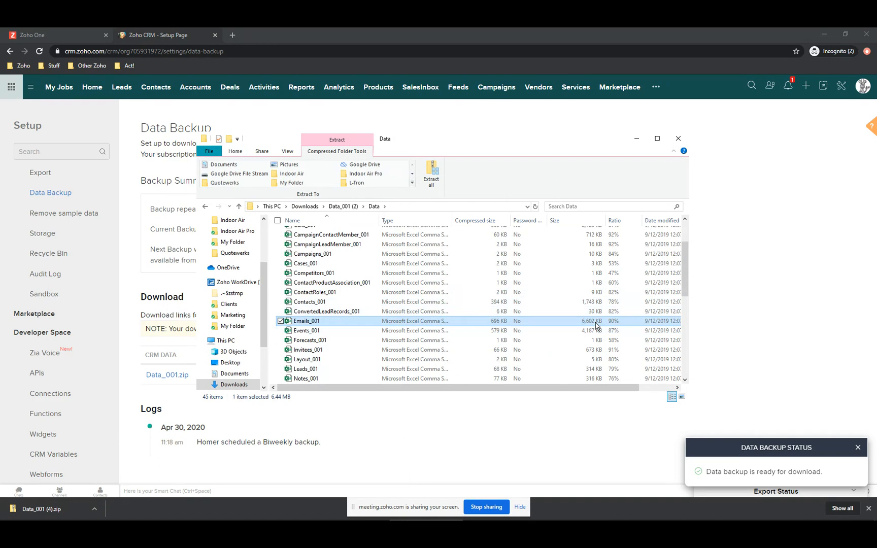
{"action": "scroll", "coordinate": [401, 336], "scroll_direction": "down", "scroll_amount": 5}
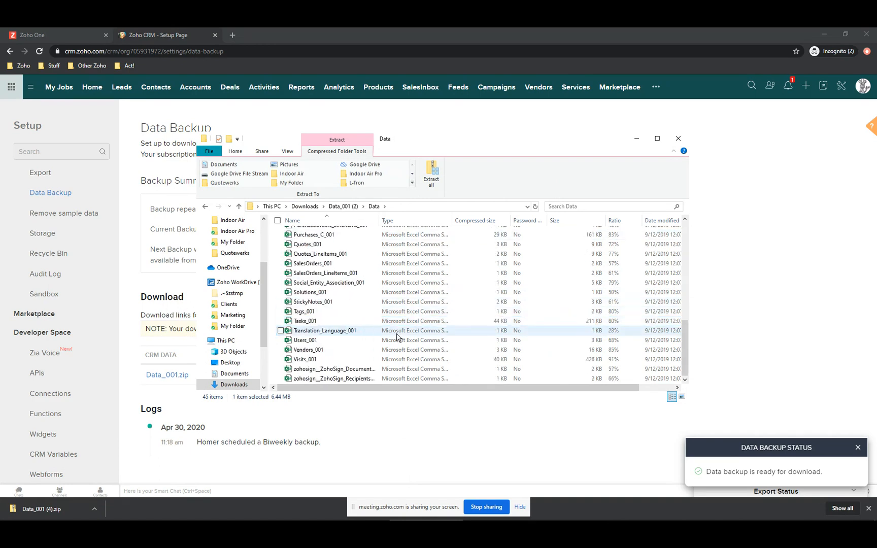
{"action": "scroll", "coordinate": [397, 336], "scroll_direction": "up", "scroll_amount": 10}
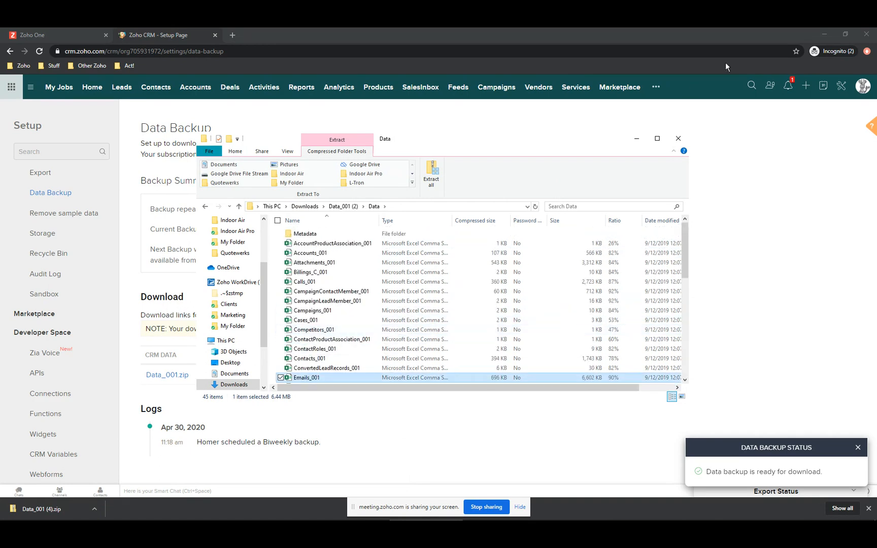
{"action": "left_click", "coordinate": [680, 140]}
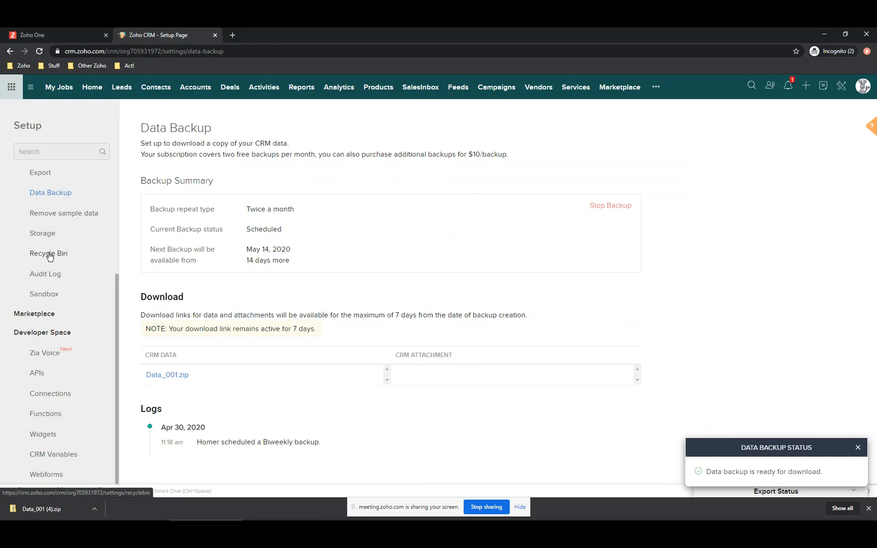
- Scroll the Setup sidebar up and switch to the Contacts module's 13-contact canvas view
{"action": "scroll", "coordinate": [49, 257], "scroll_direction": "up", "scroll_amount": 3}
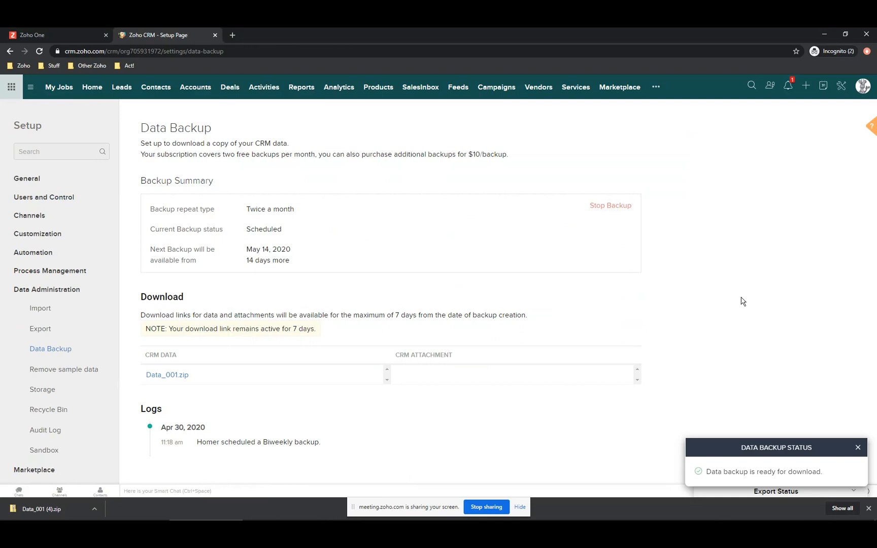
{"action": "left_click", "coordinate": [165, 92]}
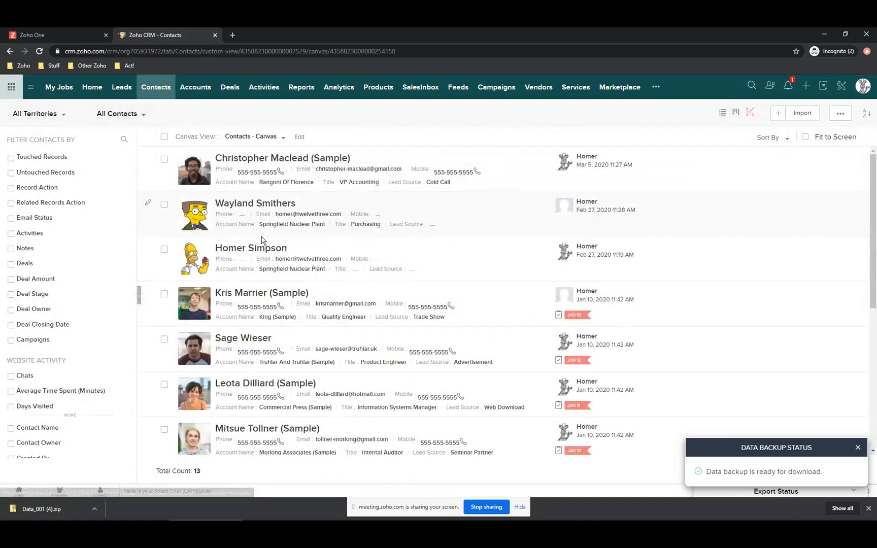
- Select all contacts except the second and fifth, and start a Mass Update
{"action": "left_click", "coordinate": [165, 138]}
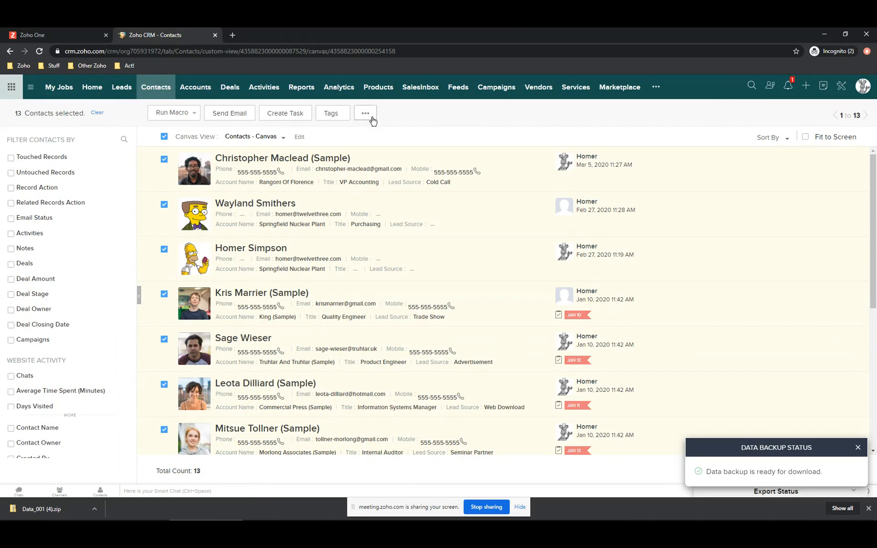
{"action": "left_click", "coordinate": [166, 206]}
{"action": "left_click", "coordinate": [164, 340]}
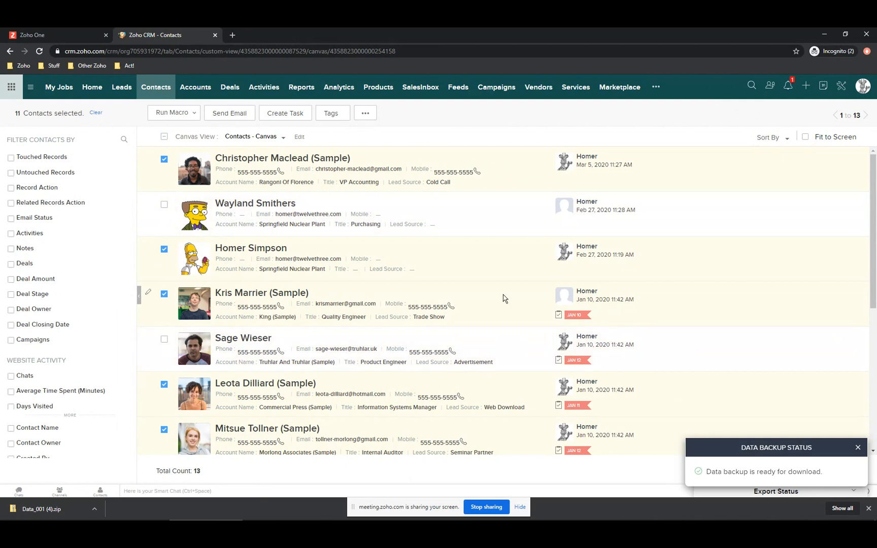
{"action": "left_click", "coordinate": [367, 115]}
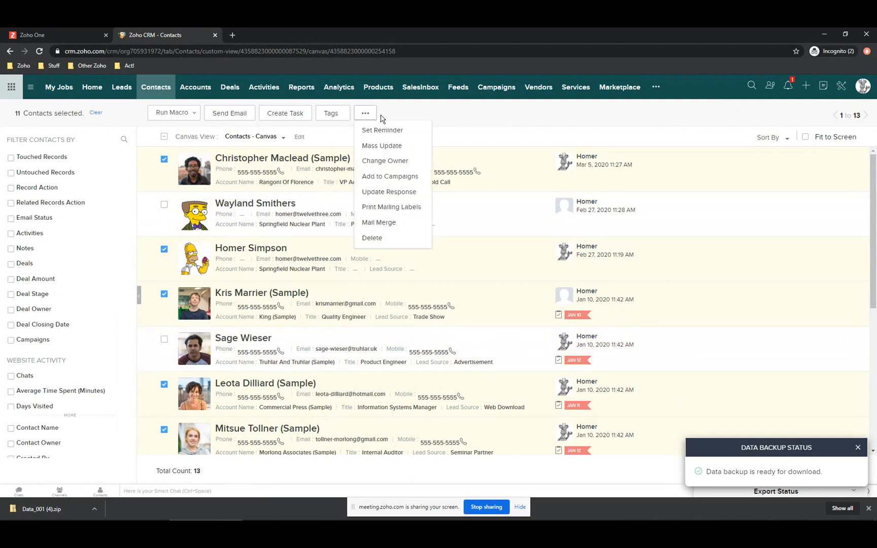
{"action": "left_click", "coordinate": [397, 149]}
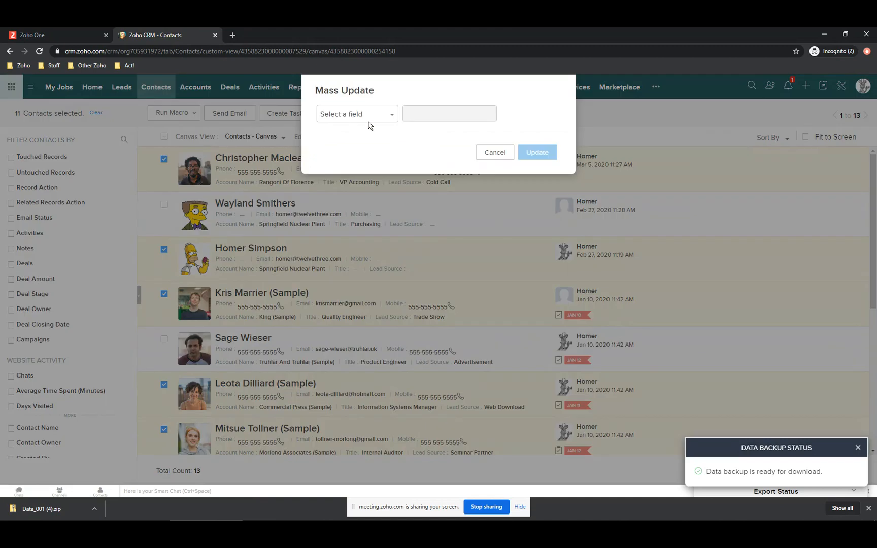
- Try ID / Status as the update field, then dismiss its value list without choosing
{"action": "left_click", "coordinate": [369, 115]}
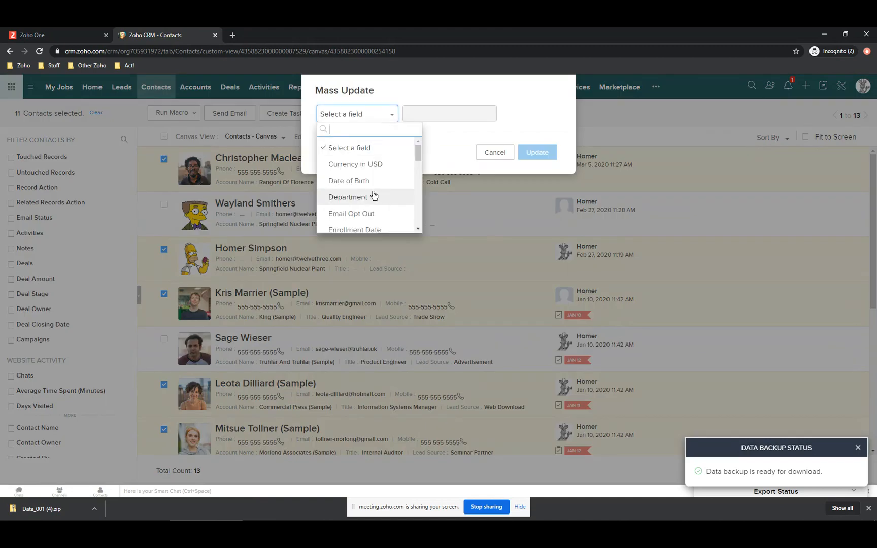
{"action": "scroll", "coordinate": [374, 197], "scroll_direction": "down", "scroll_amount": 3}
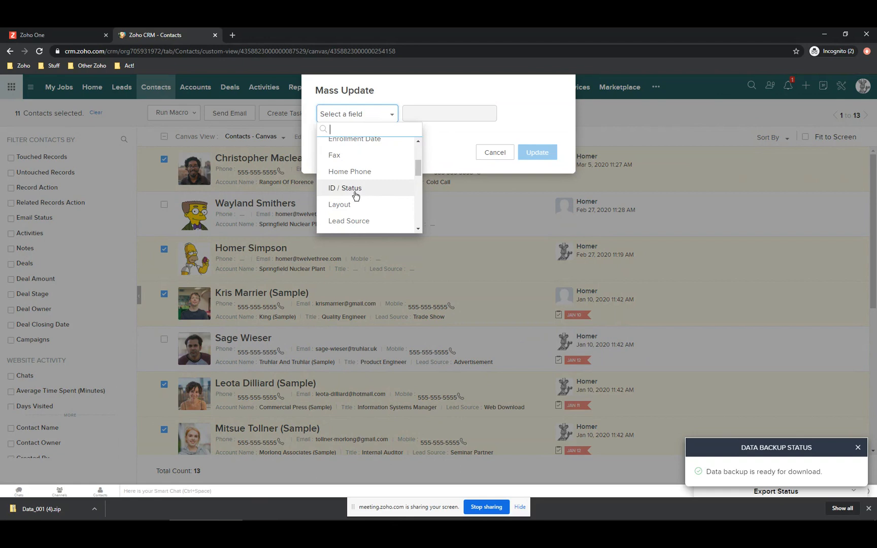
{"action": "left_click", "coordinate": [355, 196]}
{"action": "left_click", "coordinate": [437, 116]}
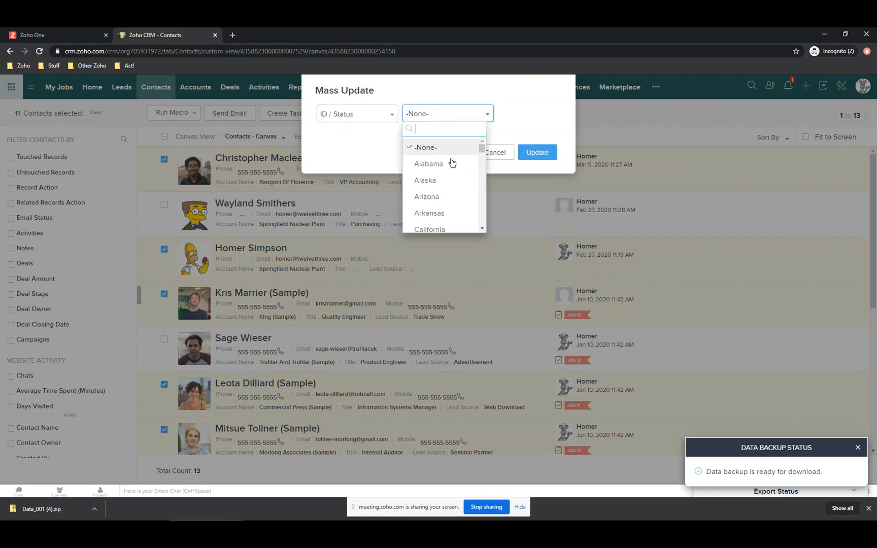
{"action": "scroll", "coordinate": [441, 193], "scroll_direction": "down", "scroll_amount": 6}
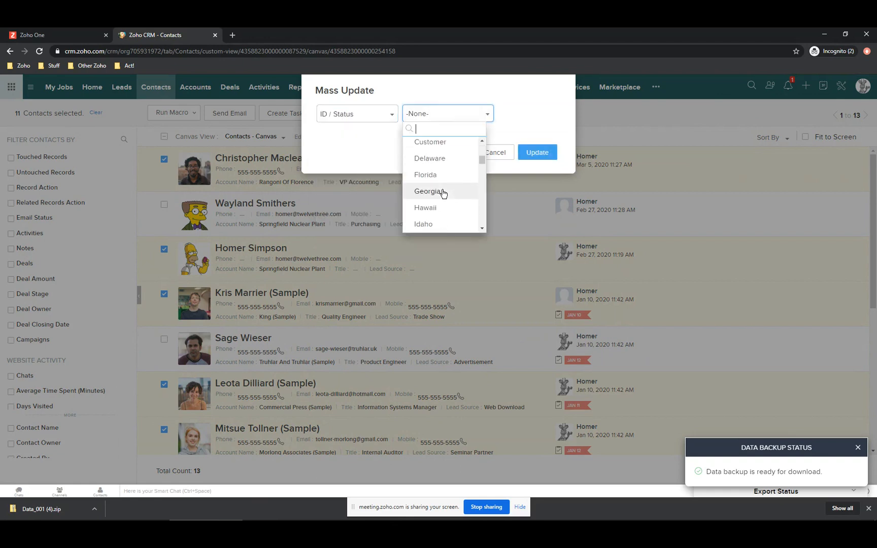
{"action": "scroll", "coordinate": [444, 198], "scroll_direction": "down", "scroll_amount": 8}
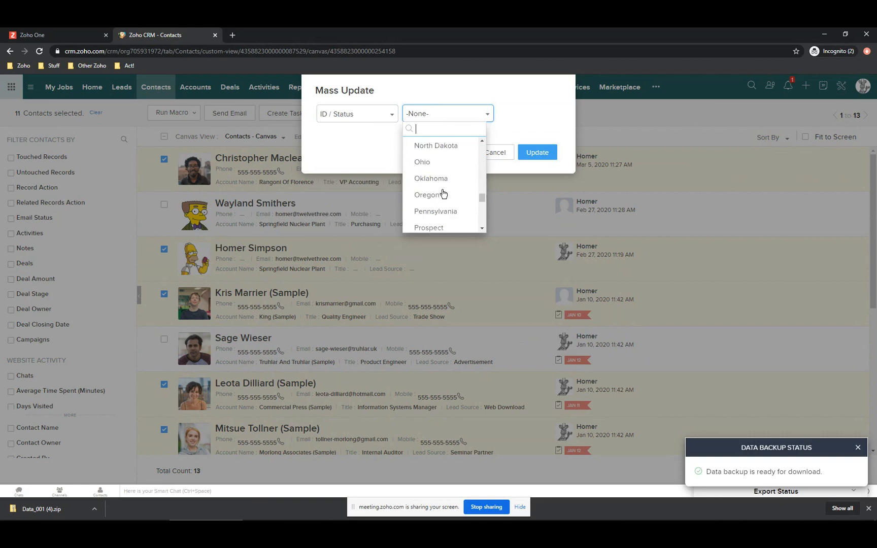
{"action": "left_click", "coordinate": [359, 163]}
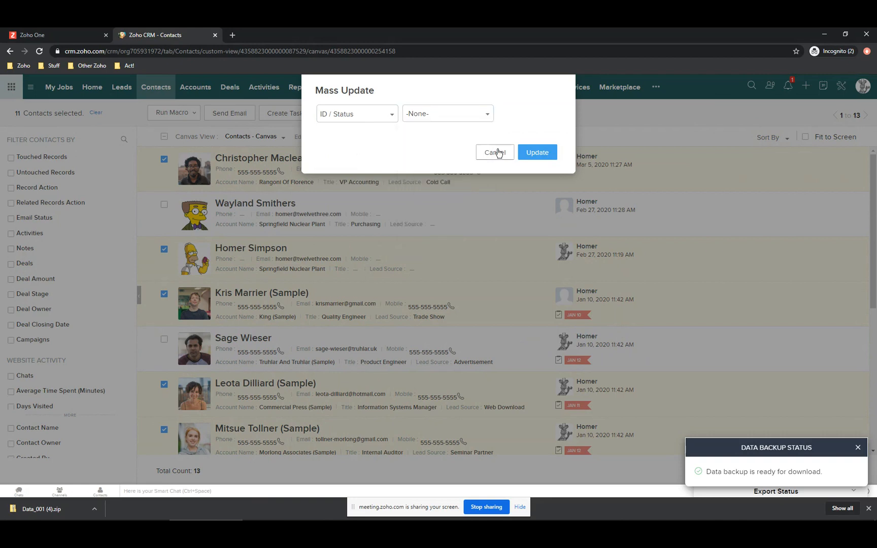
- Choose the Title field, enter President, and apply the update to the 11 contacts
{"action": "left_click", "coordinate": [361, 115]}
{"action": "scroll", "coordinate": [372, 184], "scroll_direction": "down", "scroll_amount": 4}
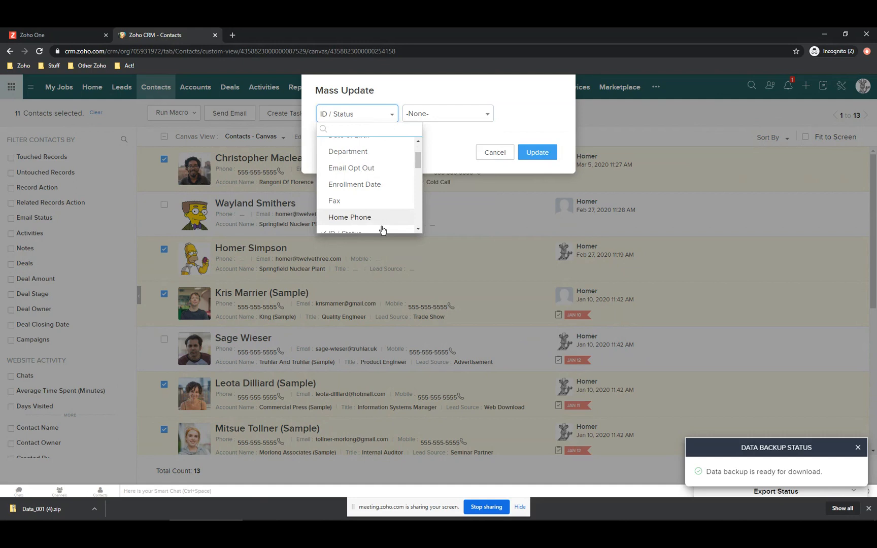
{"action": "scroll", "coordinate": [380, 213], "scroll_direction": "down", "scroll_amount": 5}
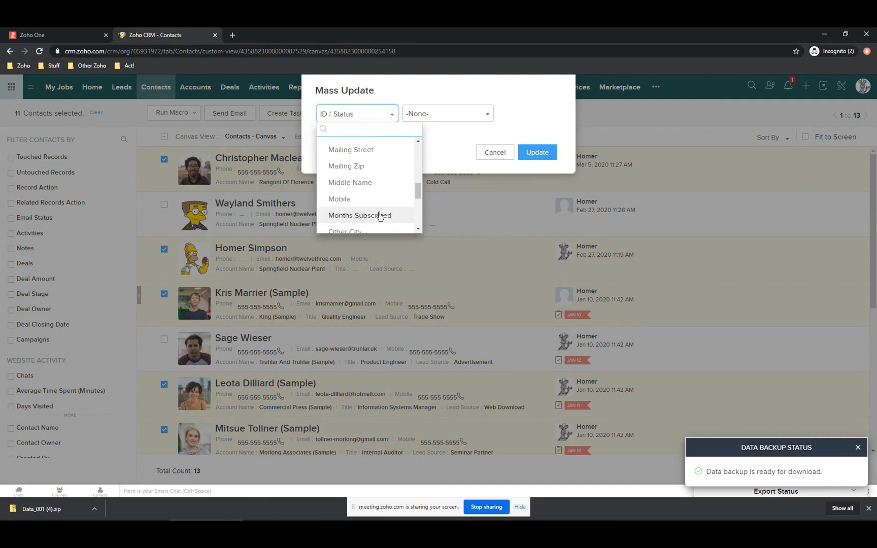
{"action": "scroll", "coordinate": [382, 210], "scroll_direction": "down", "scroll_amount": 3}
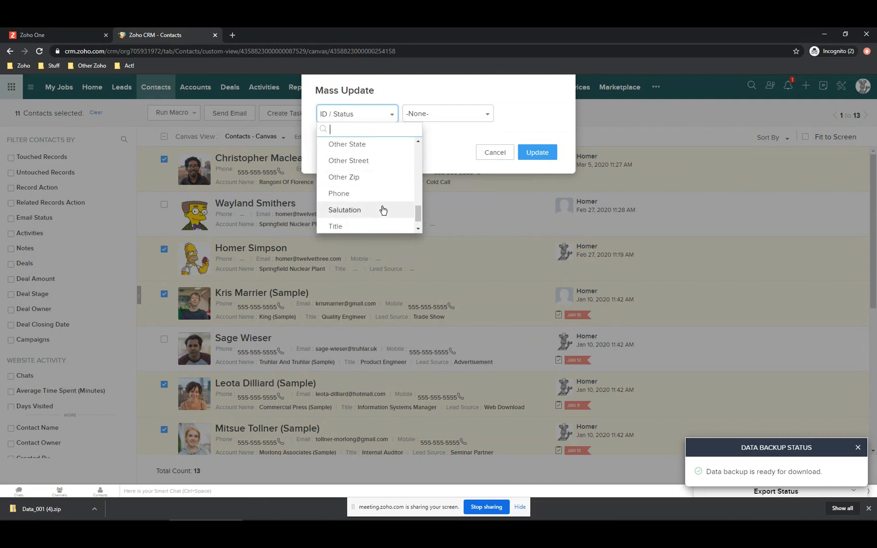
{"action": "left_click", "coordinate": [369, 208]}
{"action": "left_click", "coordinate": [433, 114]}
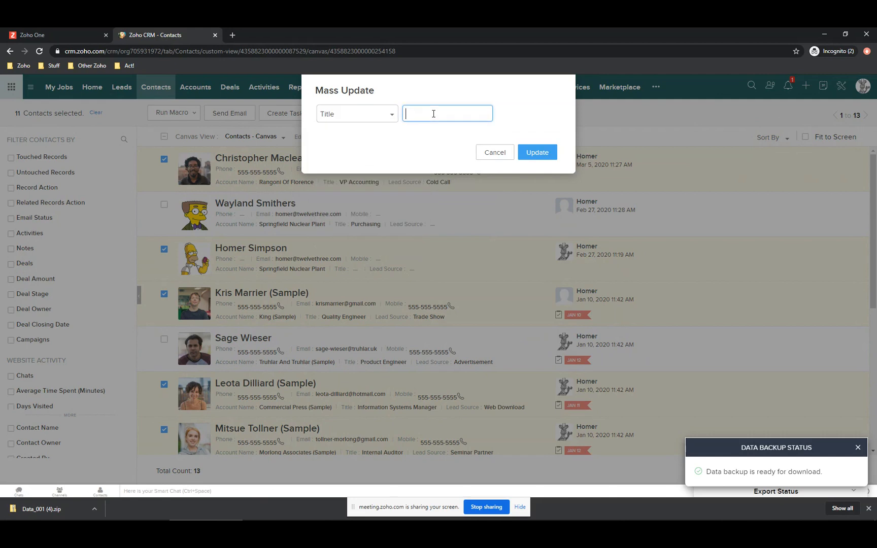
{"action": "type", "text": "Prs"}
{"action": "key", "text": "BackSpace"}
{"action": "key", "text": "BackSpace"}
{"action": "type", "text": "esident"}
{"action": "left_click", "coordinate": [547, 155]}
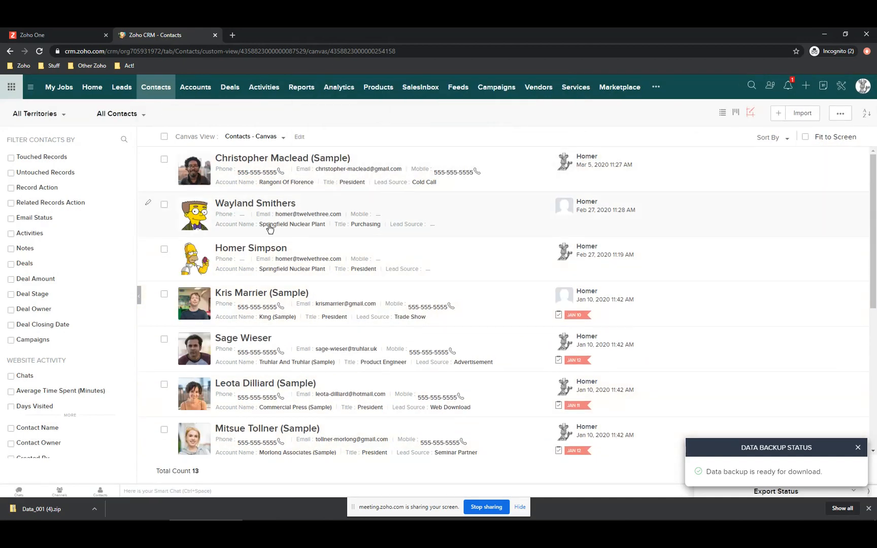
{"action": "left_click", "coordinate": [242, 254]}
{"action": "scroll", "coordinate": [261, 218], "scroll_direction": "down", "scroll_amount": 2}
{"action": "scroll", "coordinate": [335, 282], "scroll_direction": "down", "scroll_amount": 3}
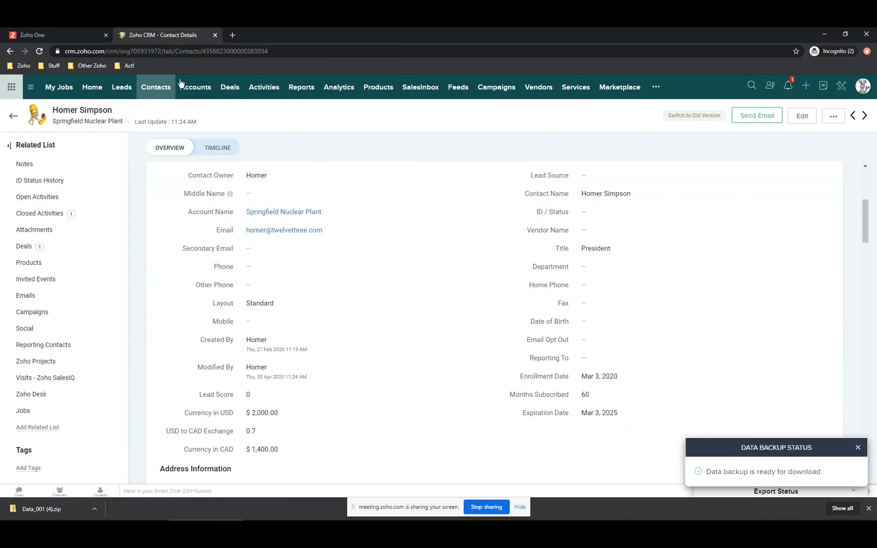
{"action": "left_click", "coordinate": [159, 90]}
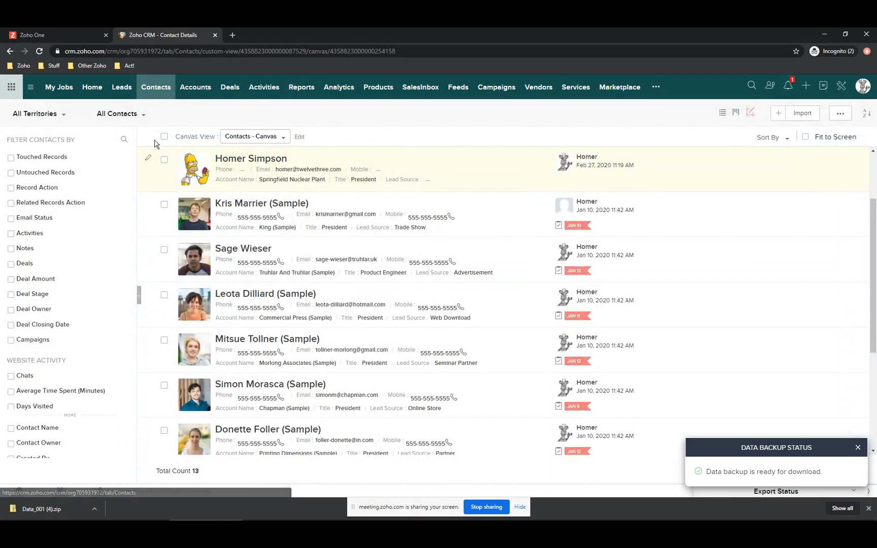
- Select all 13 contacts in the list, then open and close the more-actions bulk menu
{"action": "left_click", "coordinate": [164, 137]}
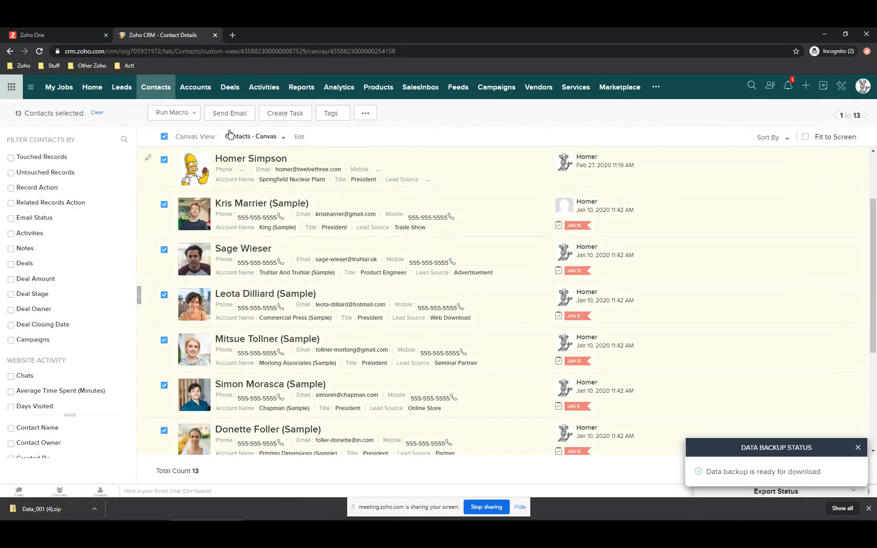
{"action": "left_click", "coordinate": [368, 115]}
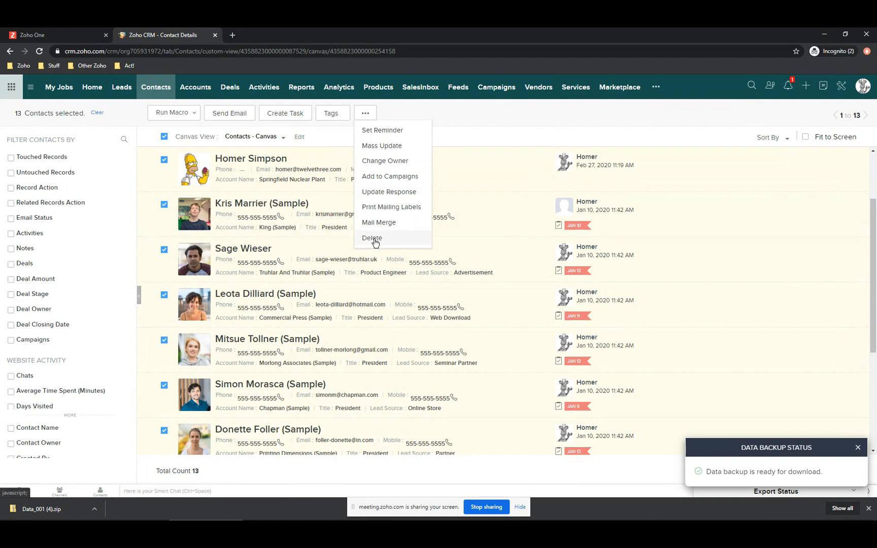
{"action": "left_click", "coordinate": [468, 121]}
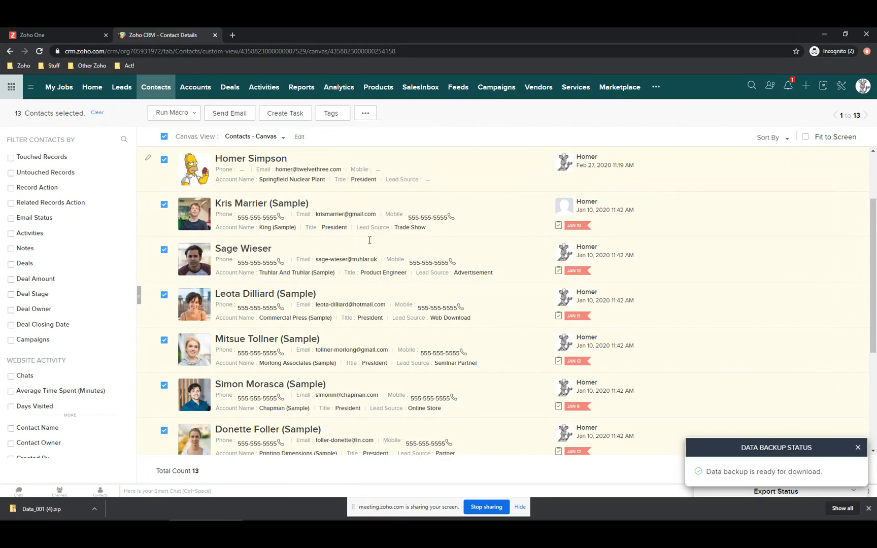
{"action": "scroll", "coordinate": [265, 308], "scroll_direction": "down", "scroll_amount": 3}
{"action": "scroll", "coordinate": [265, 308], "scroll_direction": "down", "scroll_amount": 1}
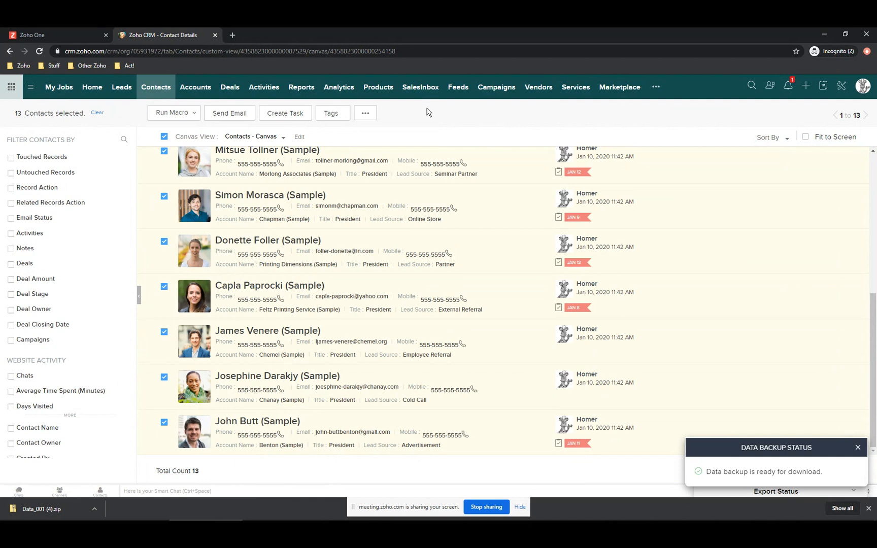
{"action": "scroll", "coordinate": [431, 208], "scroll_direction": "up", "scroll_amount": 3}
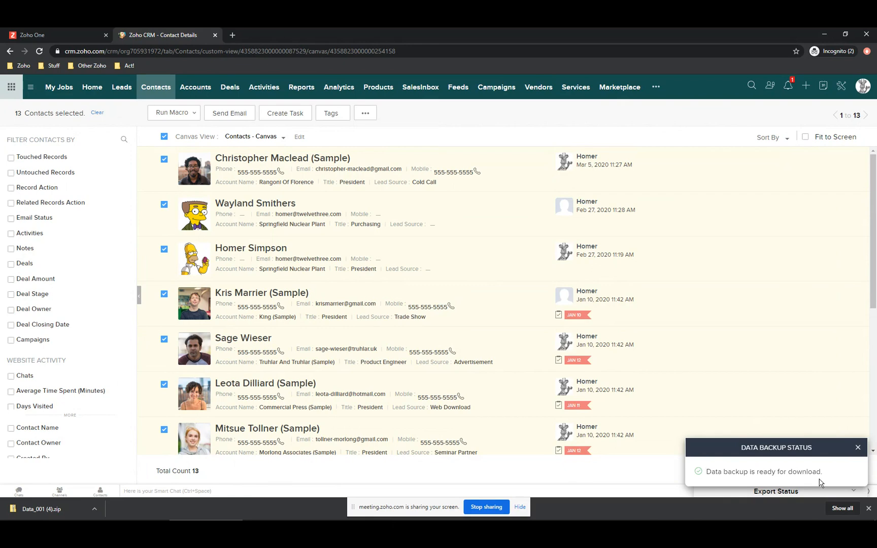
- Stop the recurring backup on Setup's Data Backup page, confirming with 'I understand, Stop backup'
{"action": "left_click", "coordinate": [857, 448]}
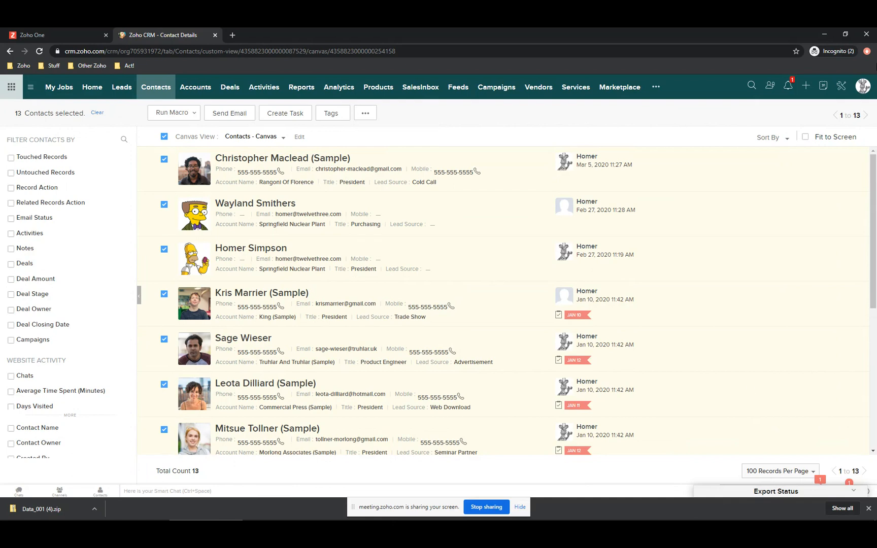
{"action": "left_click", "coordinate": [841, 88]}
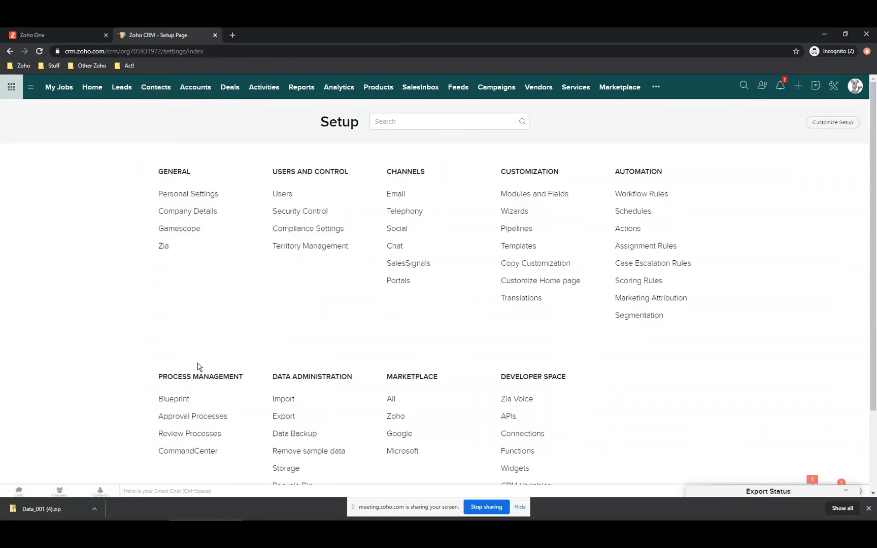
{"action": "left_click", "coordinate": [279, 434]}
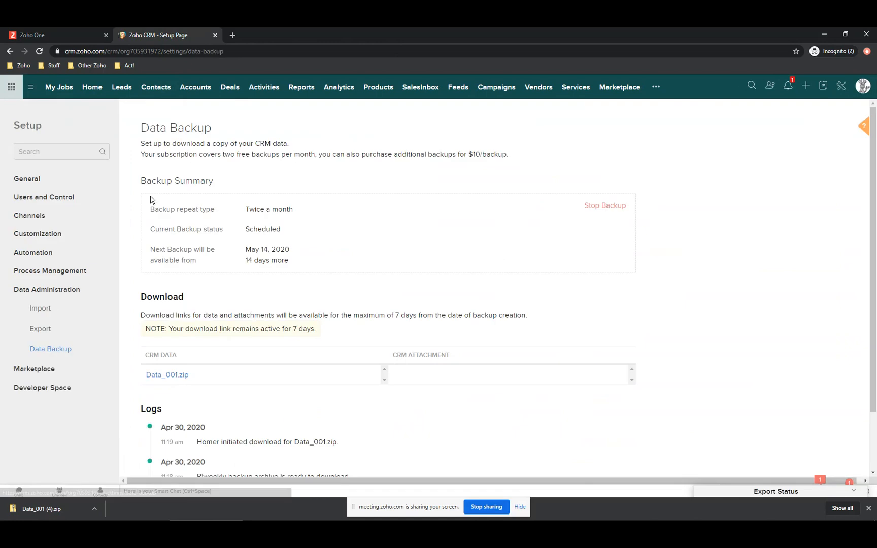
{"action": "left_click", "coordinate": [605, 206]}
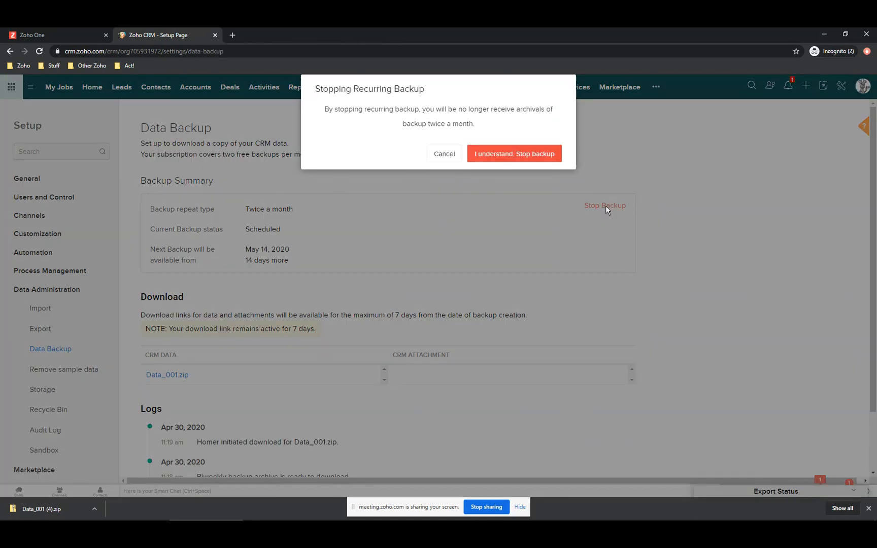
{"action": "left_click", "coordinate": [510, 159]}
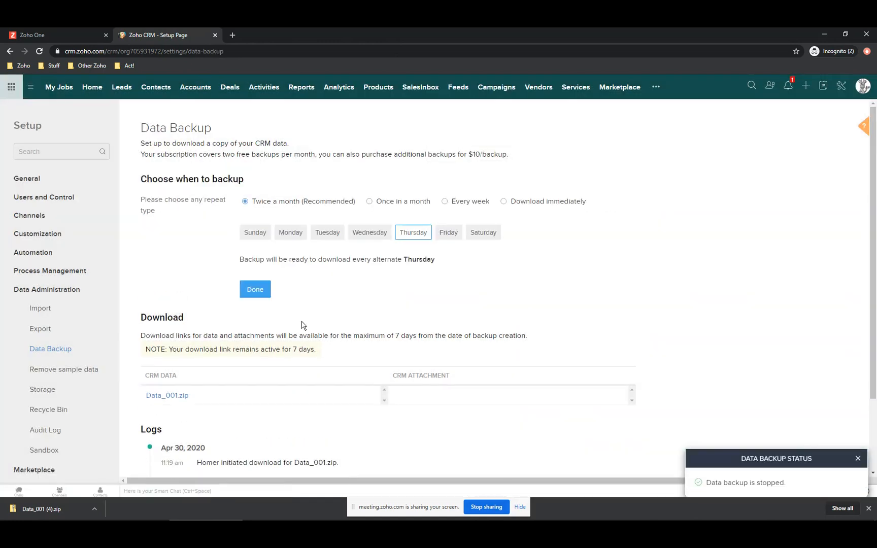
{"action": "scroll", "coordinate": [303, 326], "scroll_direction": "down", "scroll_amount": 2}
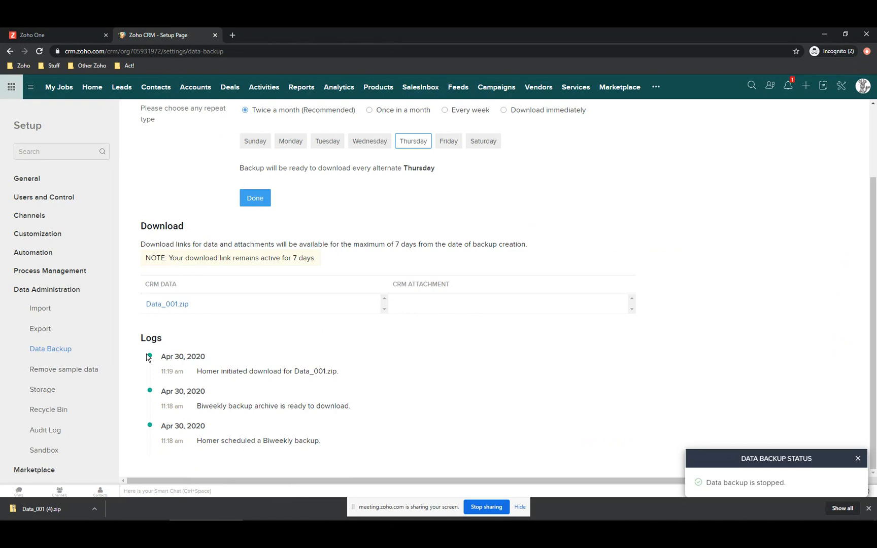
{"action": "left_click", "coordinate": [857, 459]}
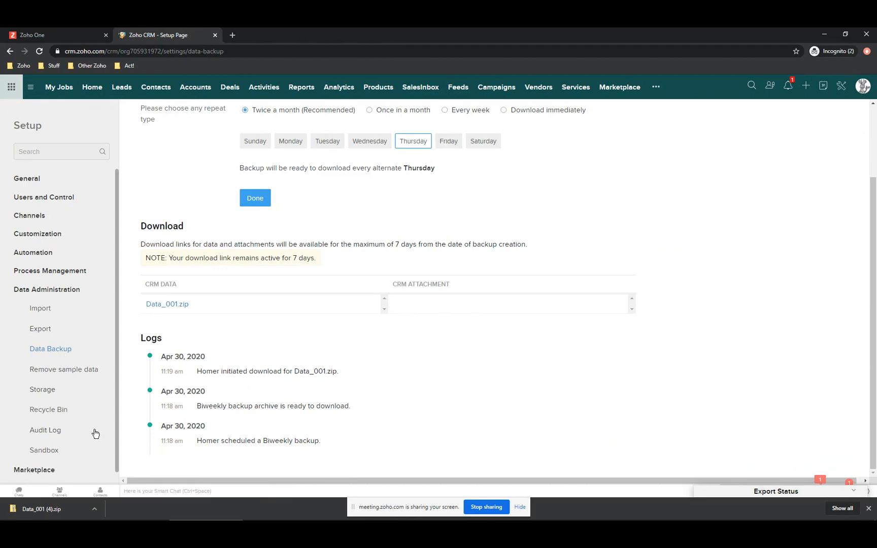
- Review the Sandbox settings page in Setup, then go back to the Contacts list
{"action": "left_click", "coordinate": [42, 451]}
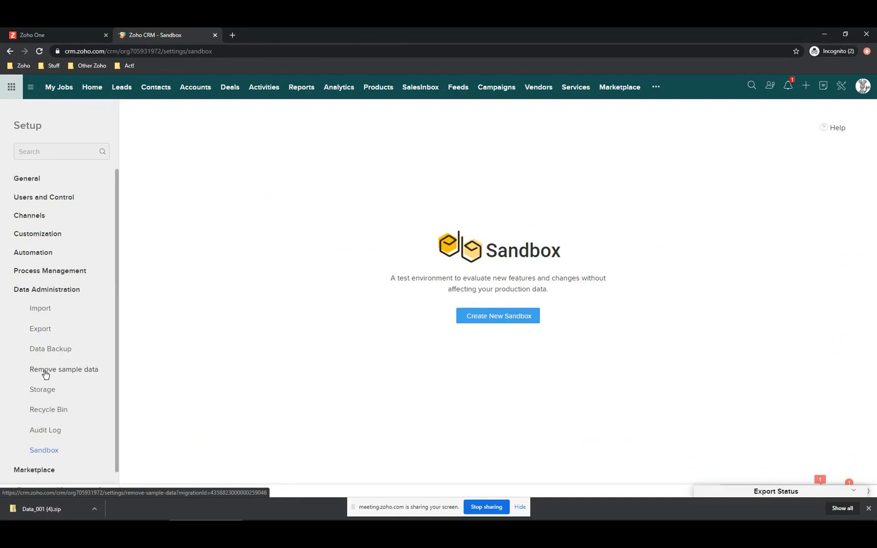
{"action": "left_click", "coordinate": [150, 91]}
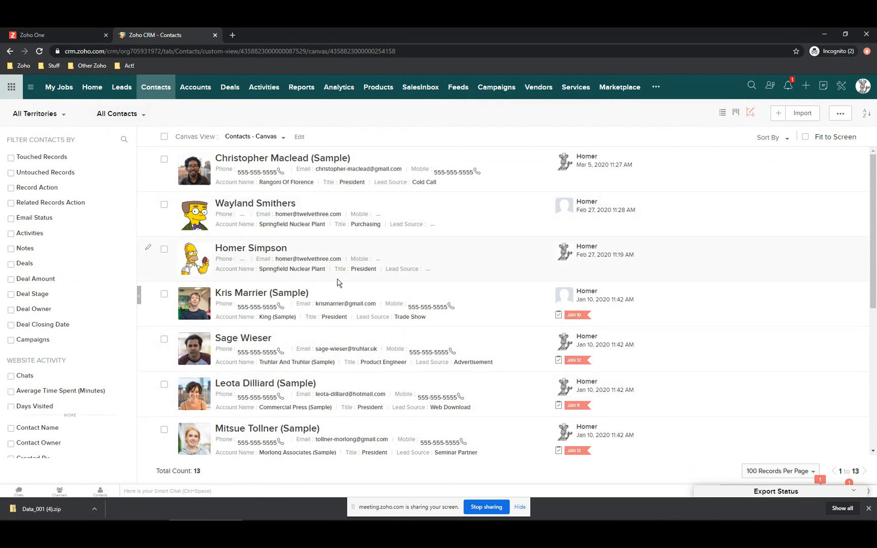
- Open Setup and scroll down to the Data Administration section
{"action": "left_click", "coordinate": [841, 90]}
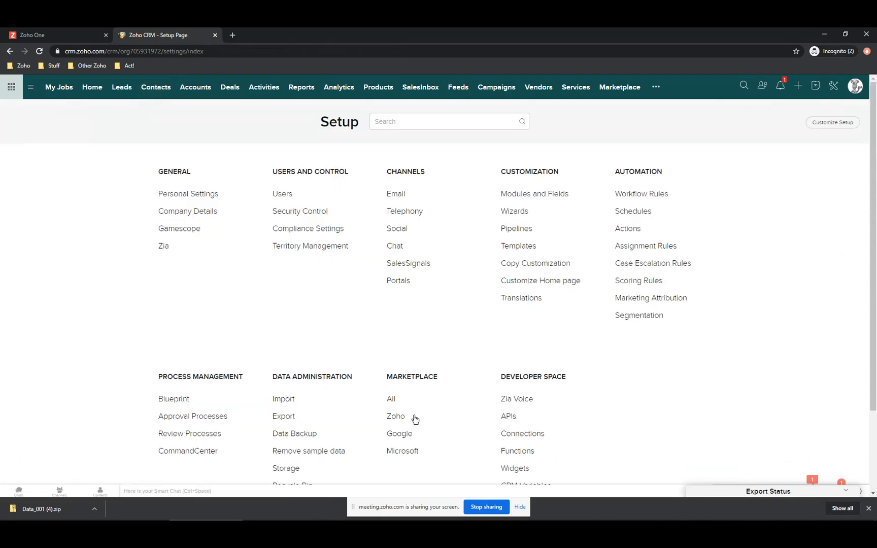
{"action": "scroll", "coordinate": [304, 401], "scroll_direction": "down", "scroll_amount": 2}
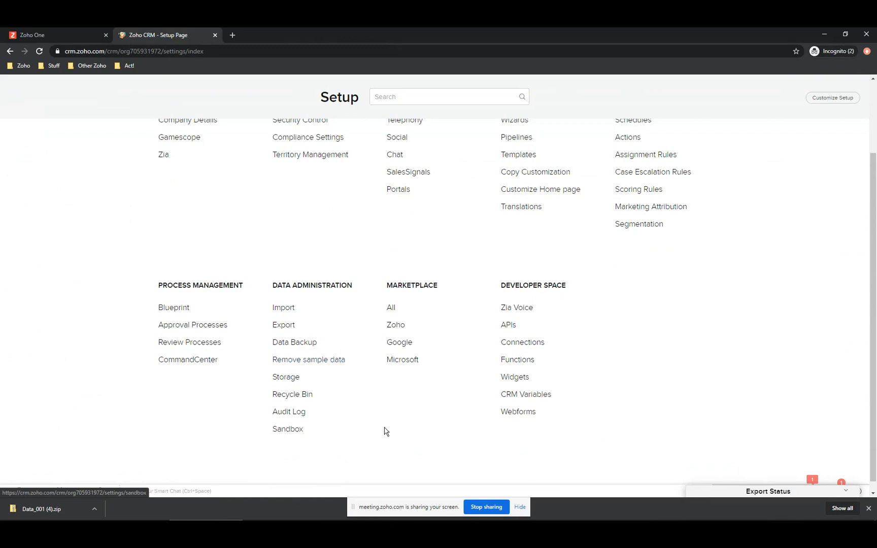
- Open the Storage page to check the 10.04 GB allowed, 278 KB used, and per-module usage details
{"action": "left_click", "coordinate": [290, 380]}
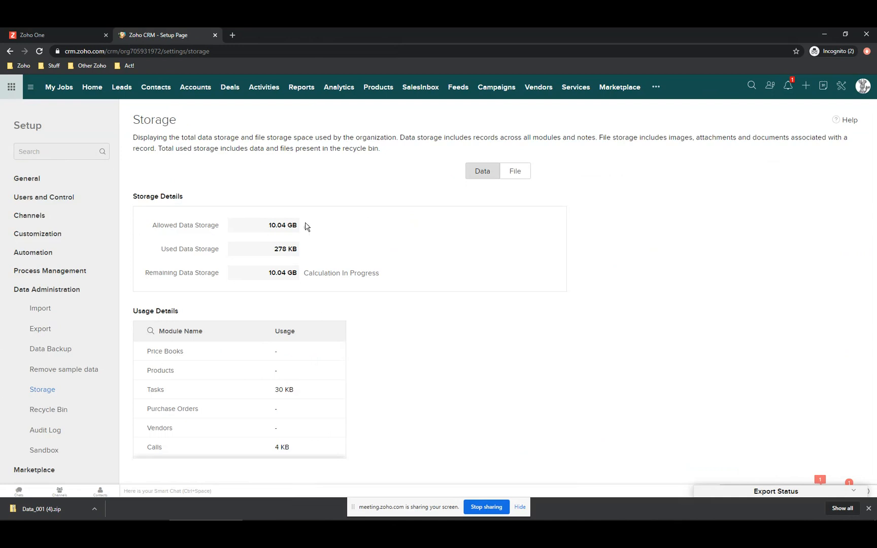
{"action": "mouse_move", "coordinate": [307, 228]}
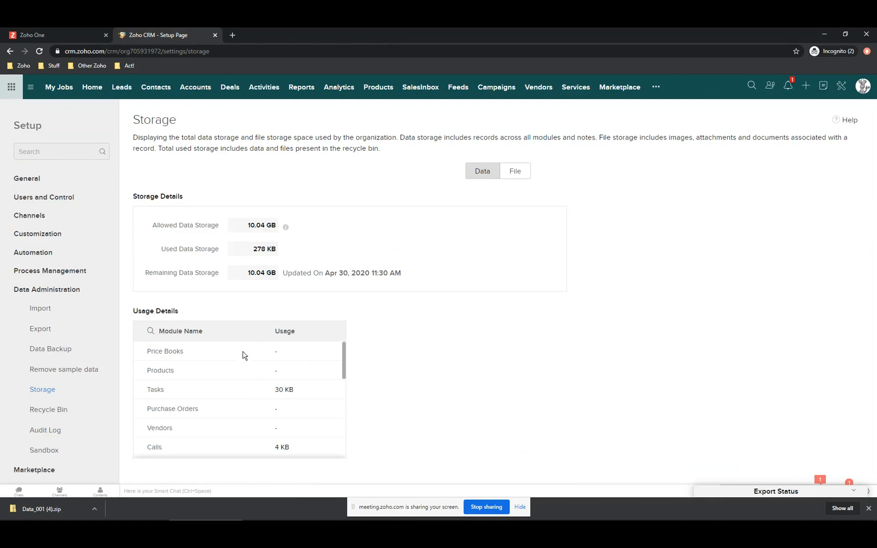
{"action": "scroll", "coordinate": [243, 358], "scroll_direction": "down", "scroll_amount": 2}
{"action": "scroll", "coordinate": [209, 370], "scroll_direction": "down", "scroll_amount": 5}
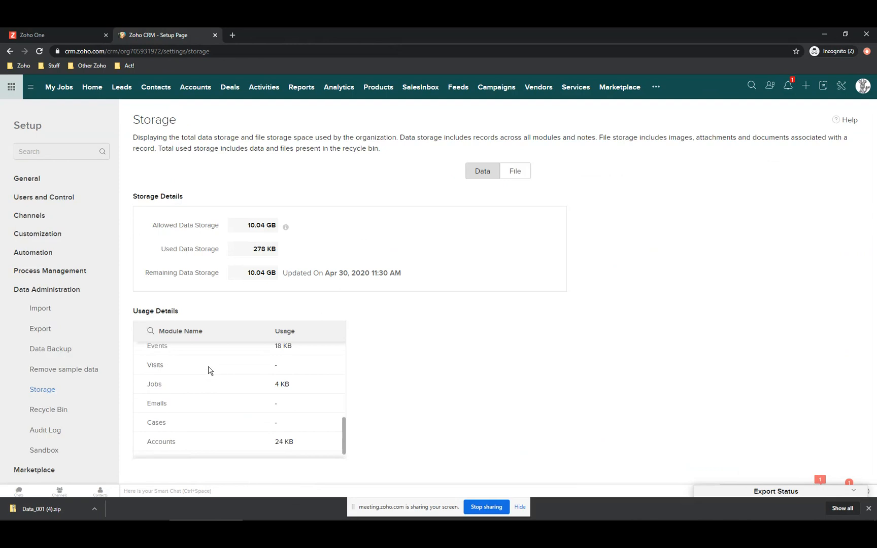
{"action": "scroll", "coordinate": [209, 370], "scroll_direction": "up", "scroll_amount": 6}
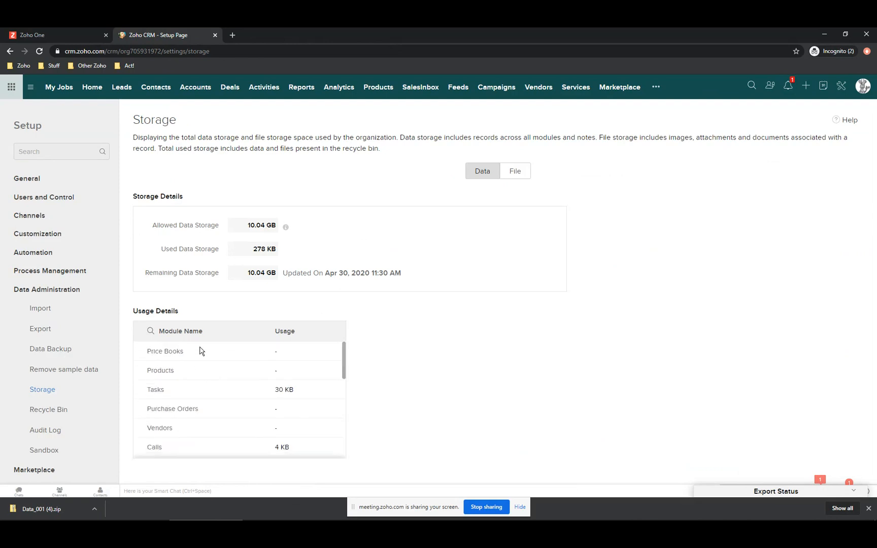
- Switch the Storage page to File usage, showing 3072.00 MB allowed and 0 Bytes used
{"action": "left_click", "coordinate": [517, 172]}
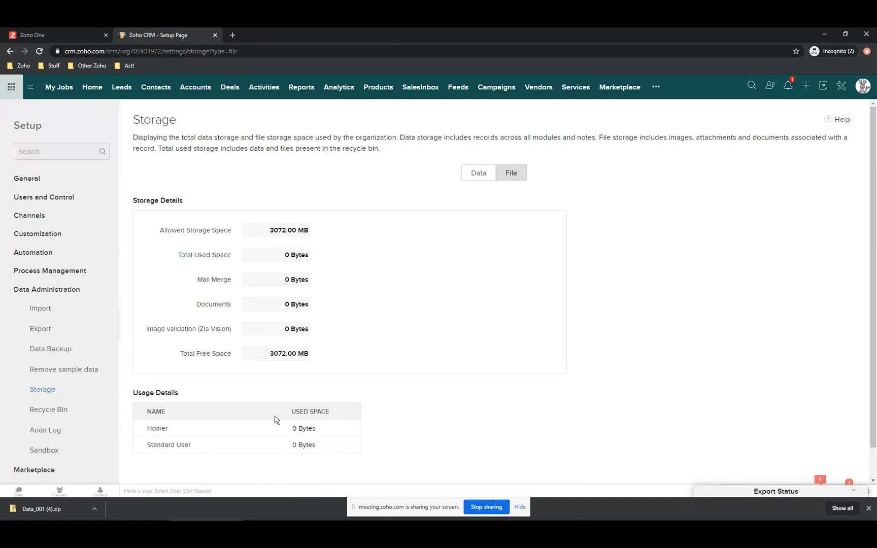
{"action": "scroll", "coordinate": [274, 420], "scroll_direction": "down", "scroll_amount": 1}
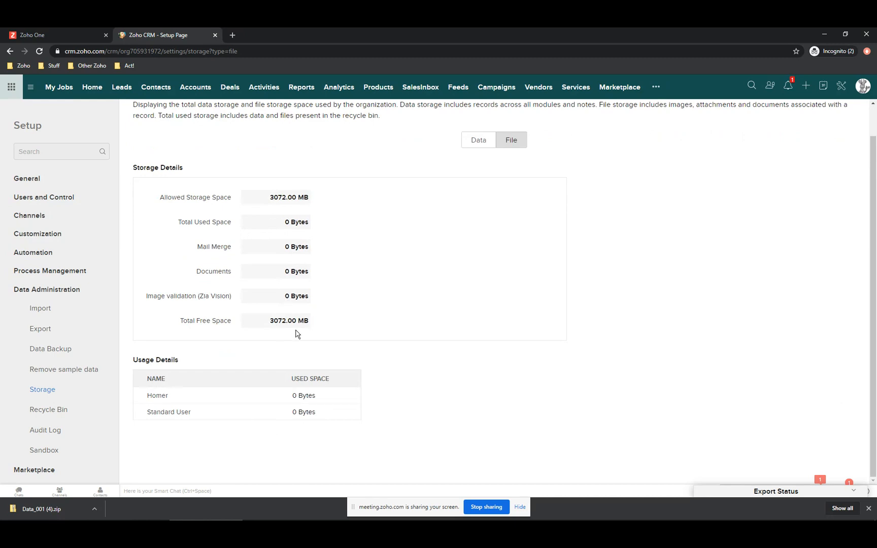